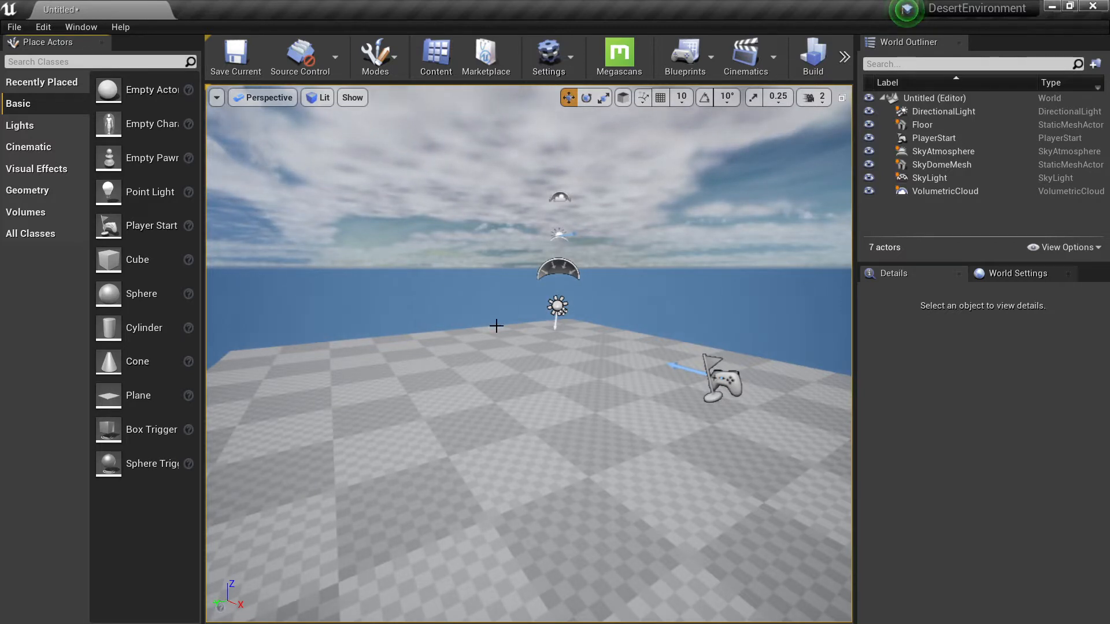
{"action": "key", "text": "s"}
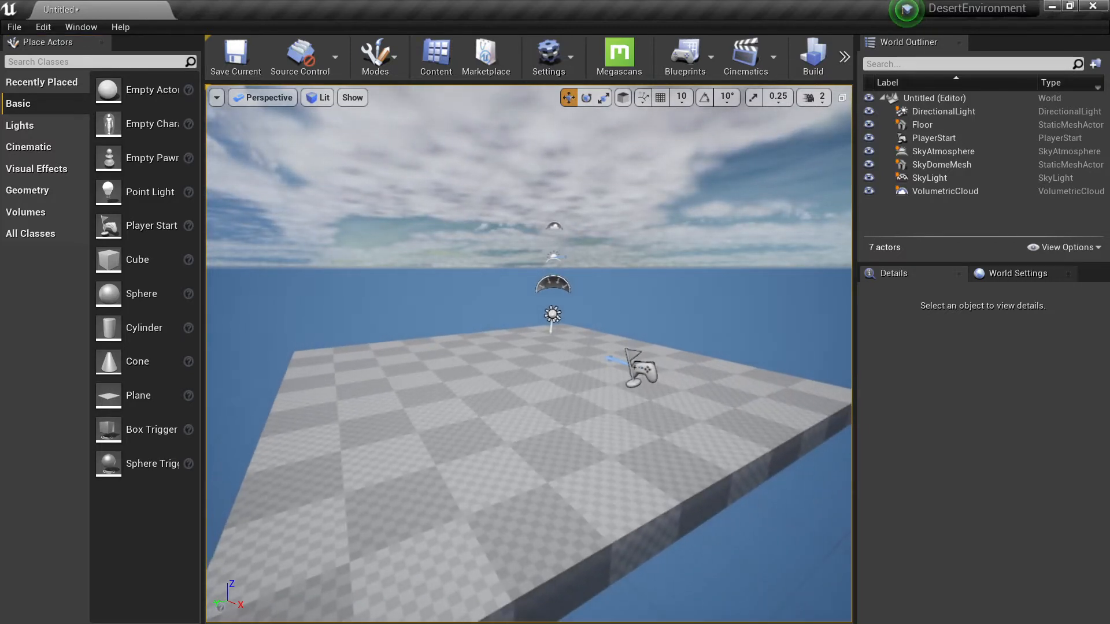
{"action": "key", "text": "w"}
{"action": "mouse_move", "coordinate": [529, 354]}
{"action": "right_mouse_down"}
{"action": "mouse_move", "coordinate": [529, 330]}
{"action": "mouse_move", "coordinate": [531, 388]}
{"action": "mouse_move", "coordinate": [526, 366]}
{"action": "right_mouse_up"}
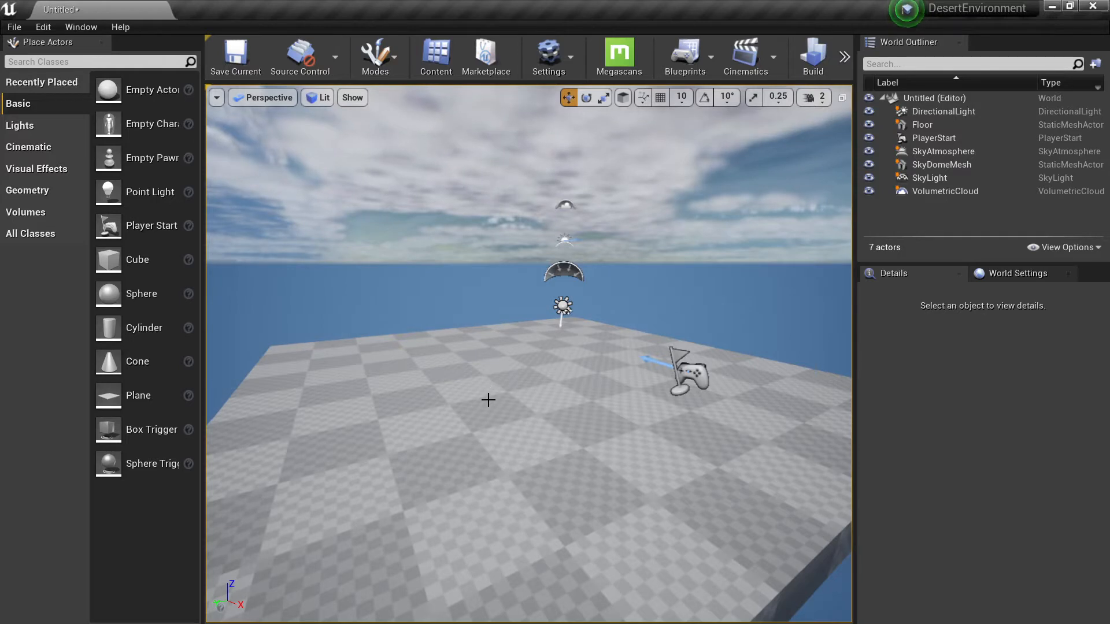
{"action": "right_click_drag", "start_coordinate": [488, 399], "coordinate": [523, 397]}
{"action": "key", "text": "a"}
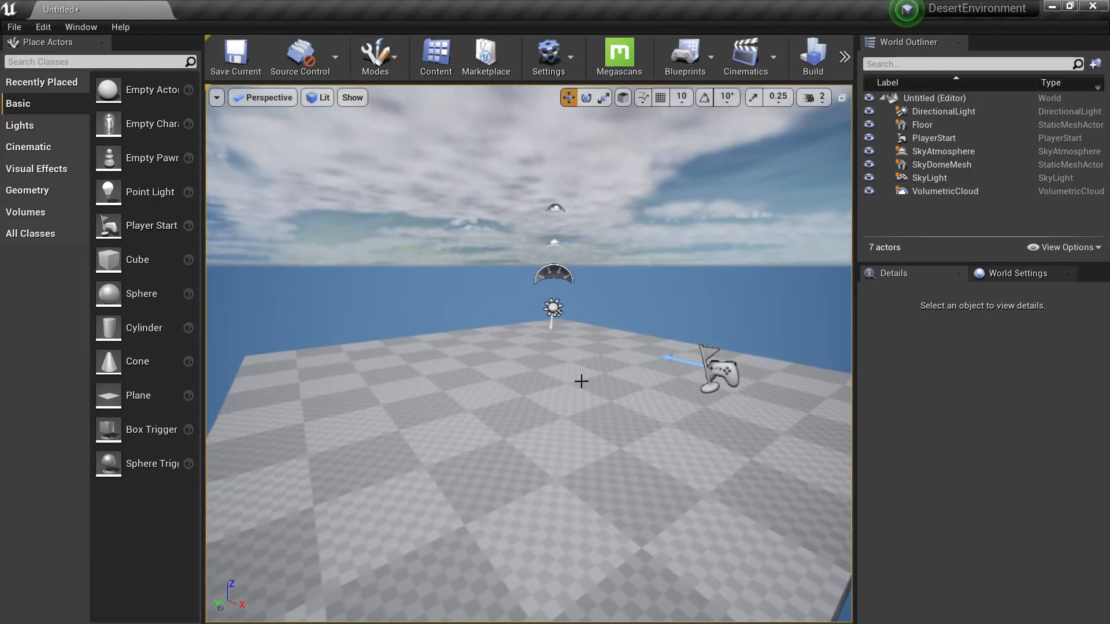
- Search the plugins for "modeling" to check whether Modeling Tools Editor Mode is enabled, and close the plugin browser
{"action": "left_click", "coordinate": [385, 63]}
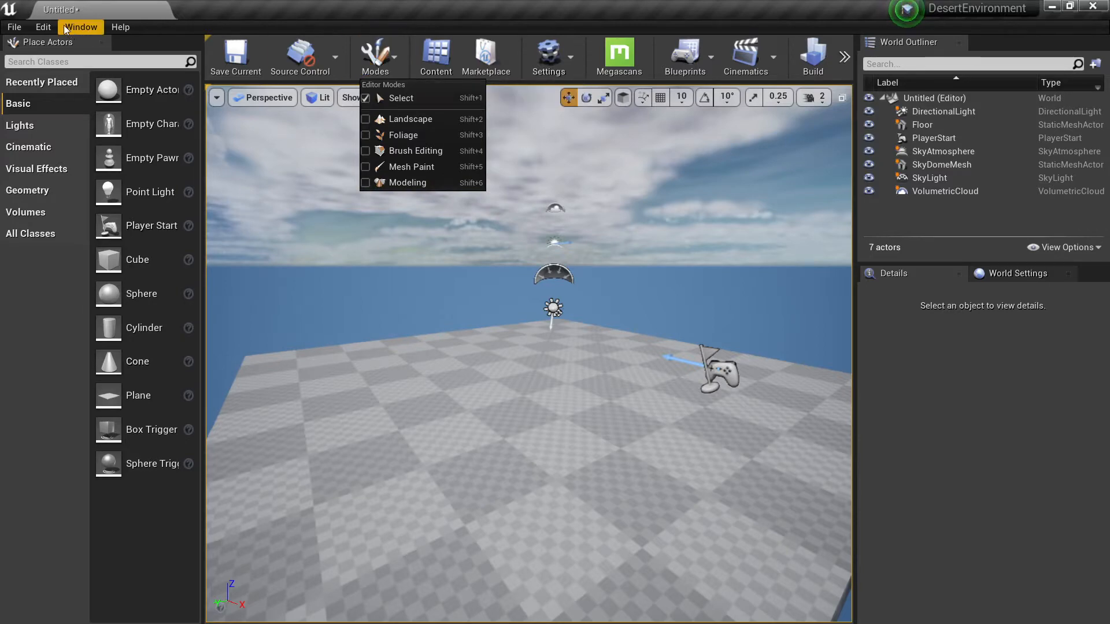
{"action": "left_click", "coordinate": [43, 27]}
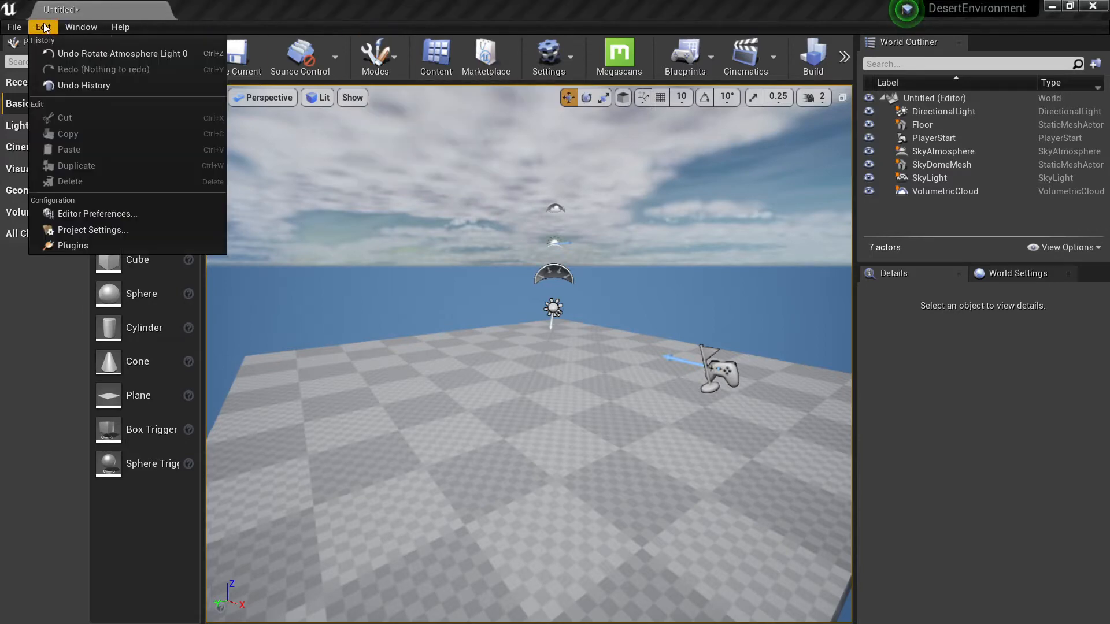
{"action": "left_click", "coordinate": [86, 245]}
{"action": "left_click", "coordinate": [627, 128]}
{"action": "type", "text": "modeling"}
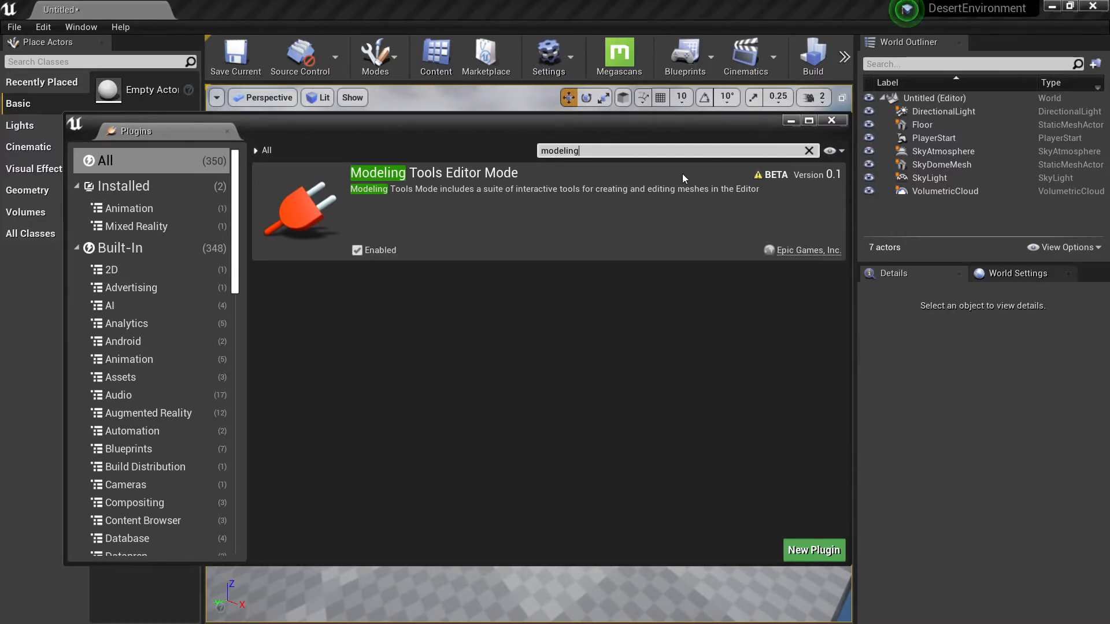
{"action": "left_click", "coordinate": [832, 124]}
- Widen the viewport by narrowing the panels on both sides and switch the editor to Modeling mode
{"action": "left_click_drag", "start_coordinate": [856, 116], "coordinate": [899, 115]}
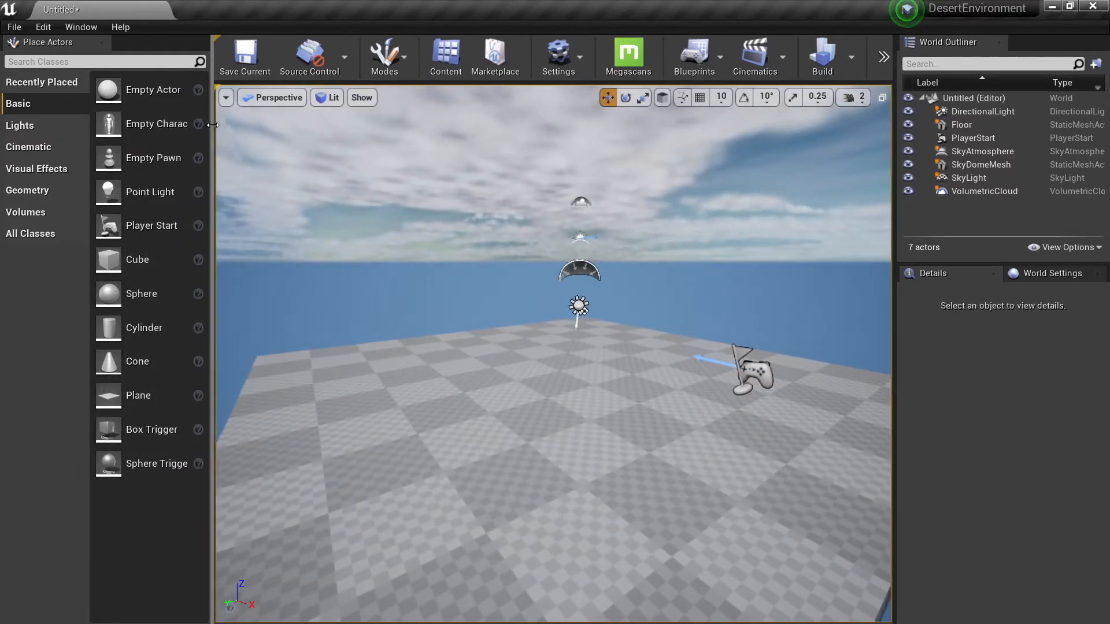
{"action": "left_click_drag", "start_coordinate": [212, 127], "coordinate": [179, 127]}
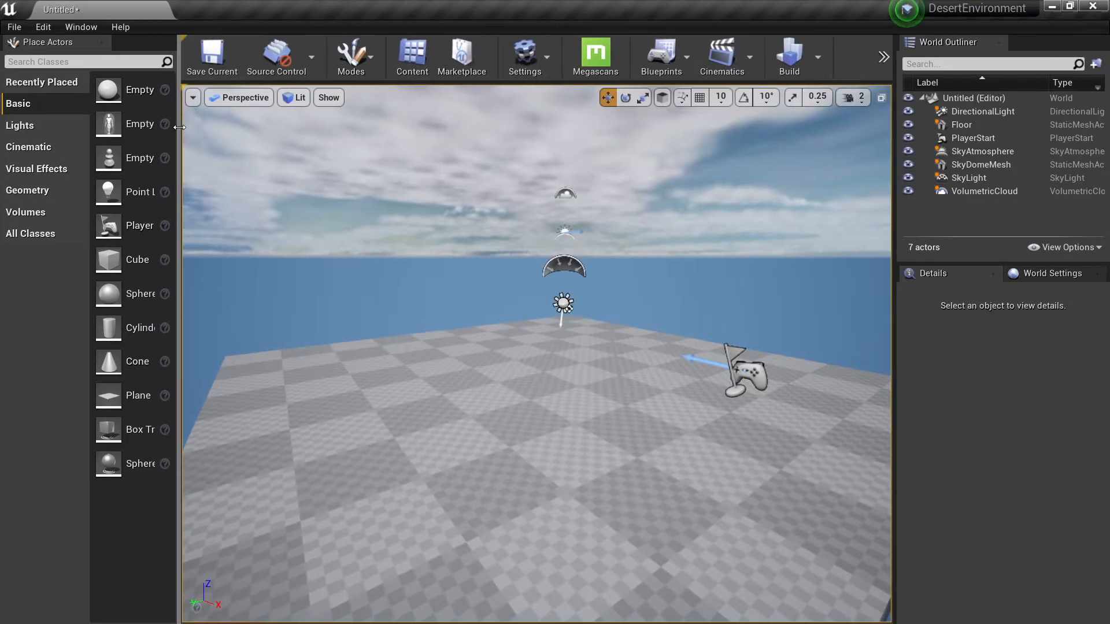
{"action": "left_click", "coordinate": [351, 55]}
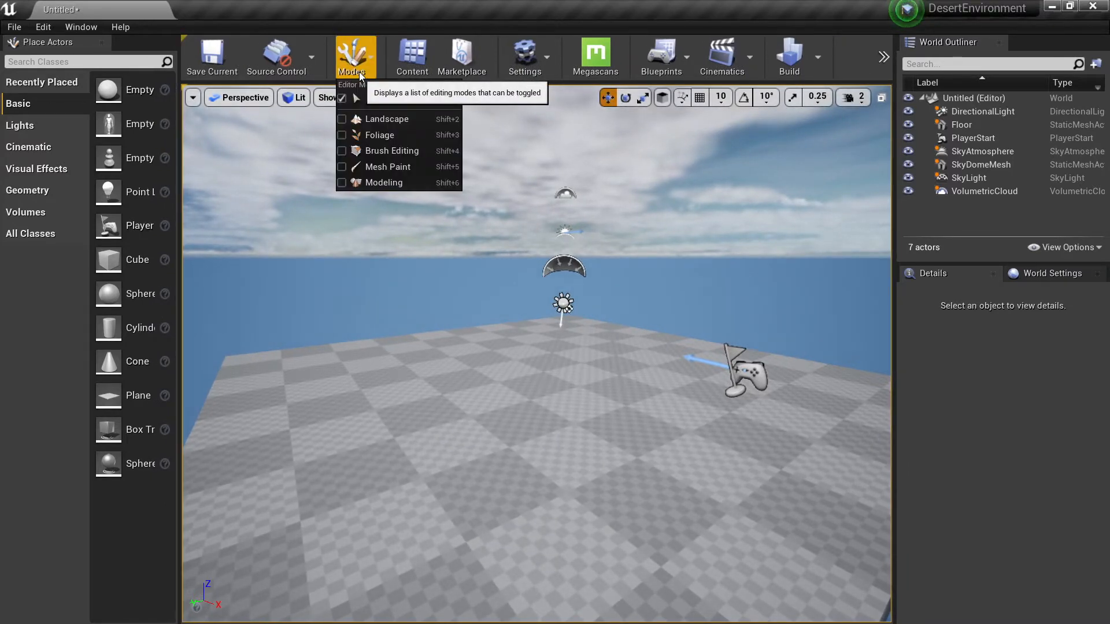
{"action": "left_click", "coordinate": [375, 184]}
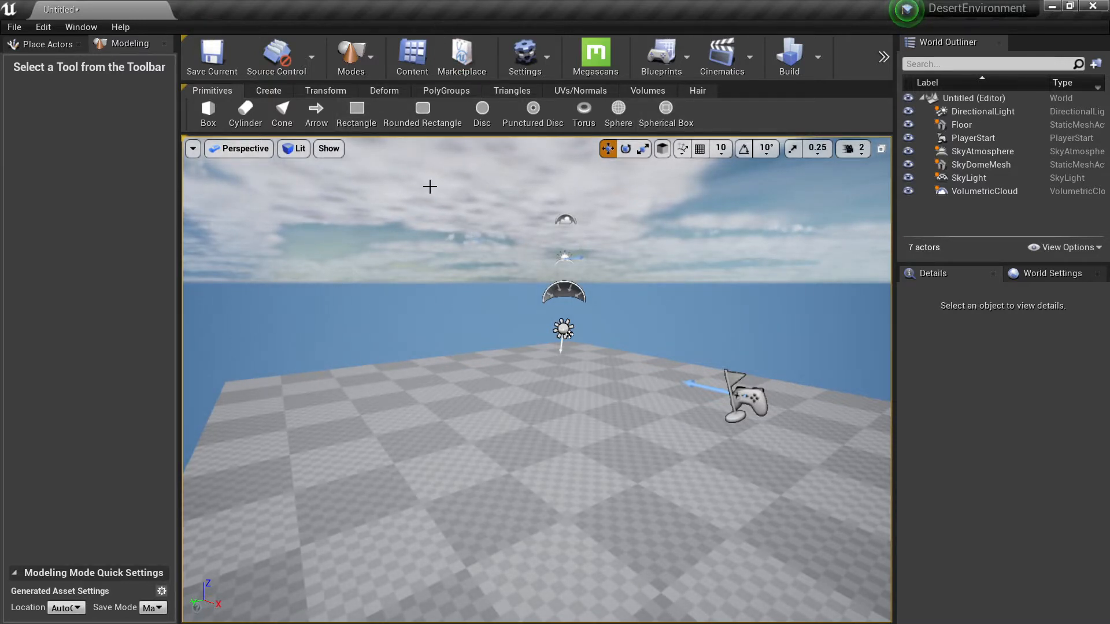
- Start a new box primitive and set its height to 200
{"action": "right_click_drag", "start_coordinate": [448, 331], "coordinate": [445, 378]}
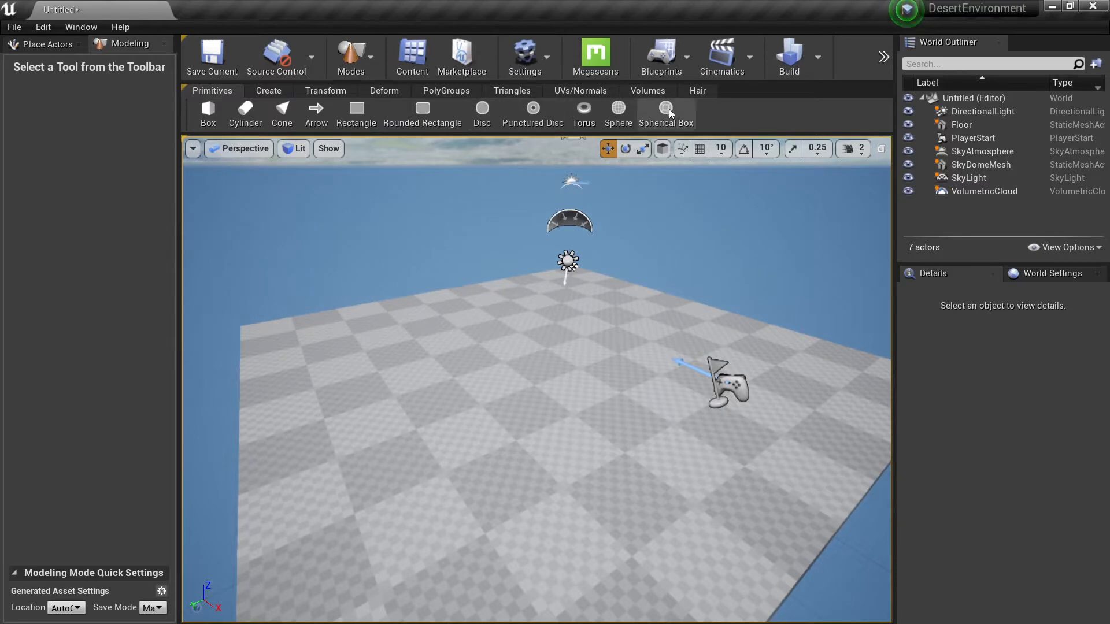
{"action": "left_click", "coordinate": [207, 111]}
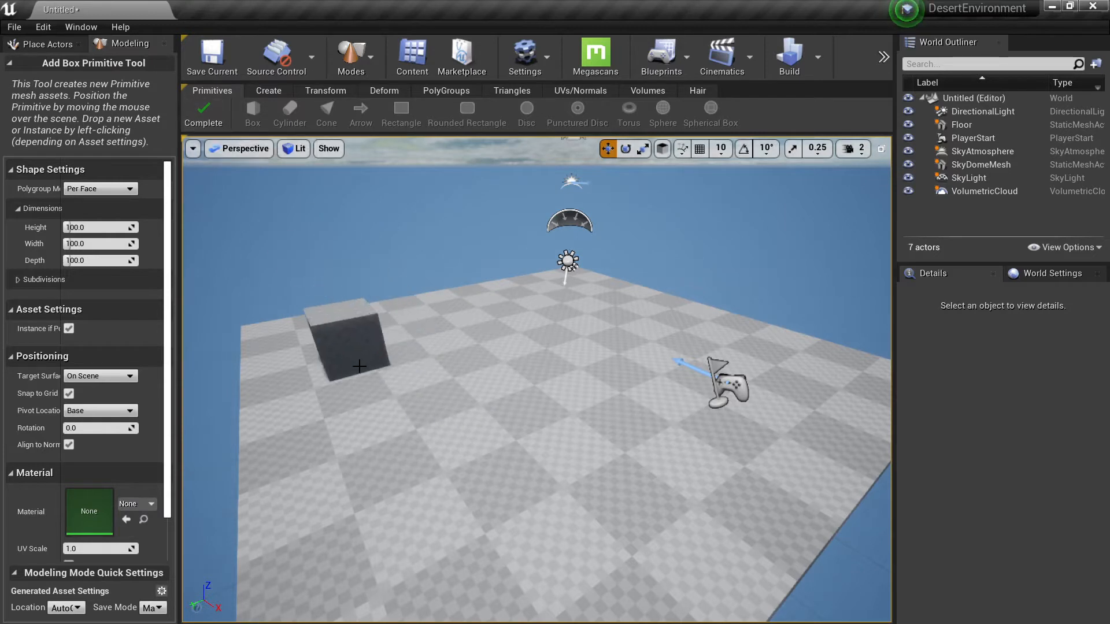
{"action": "scroll", "coordinate": [106, 227], "scroll_direction": "down", "scroll_amount": 1}
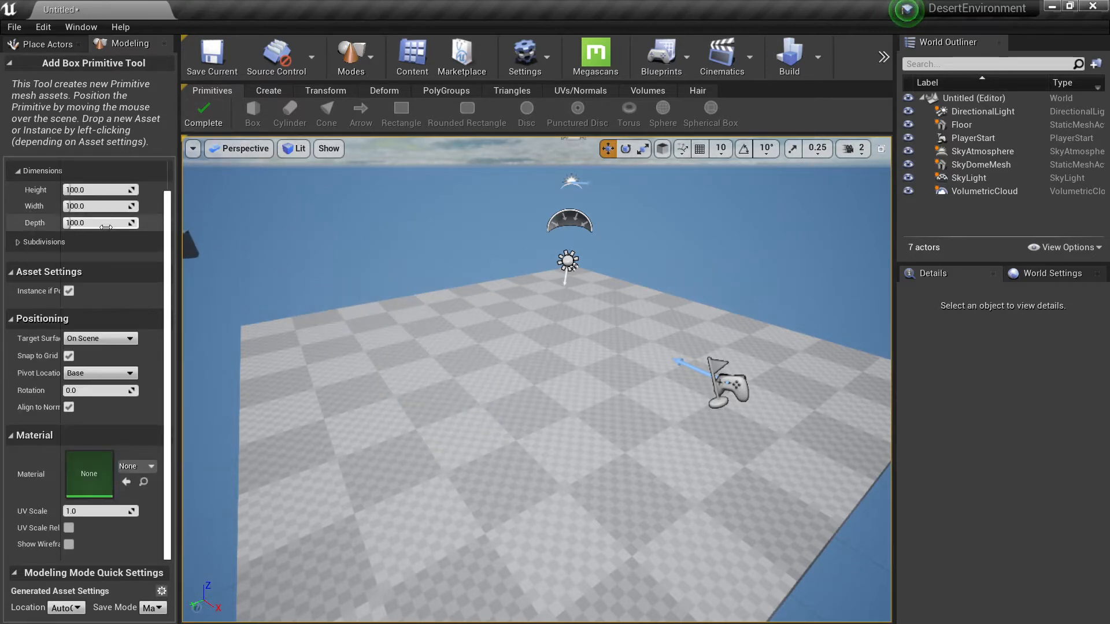
{"action": "scroll", "coordinate": [106, 227], "scroll_direction": "up", "scroll_amount": 1}
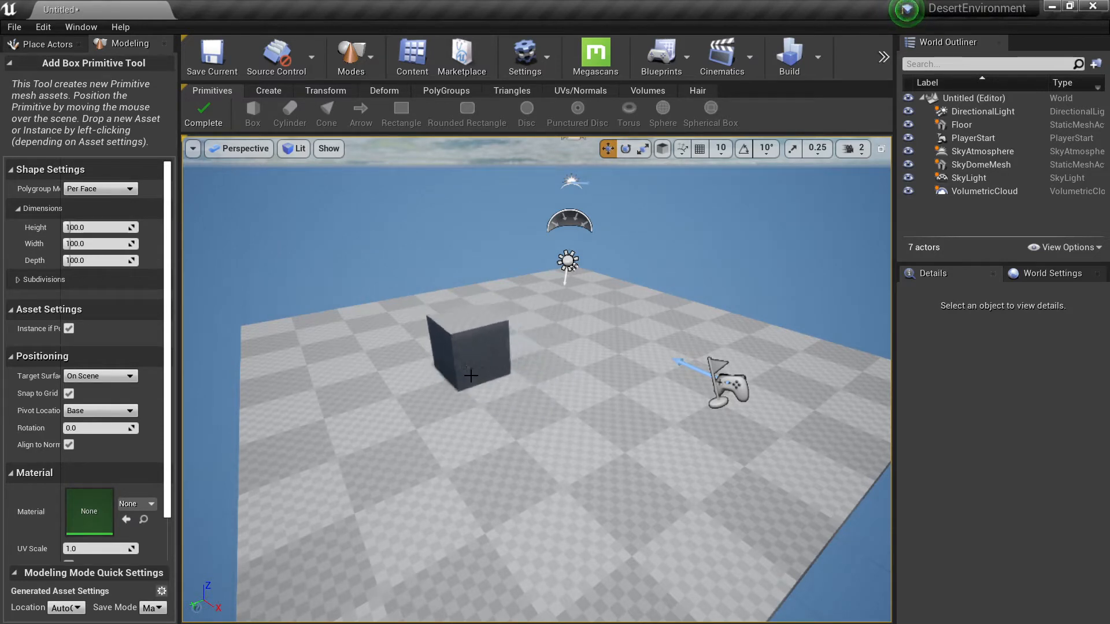
{"action": "left_click", "coordinate": [107, 228]}
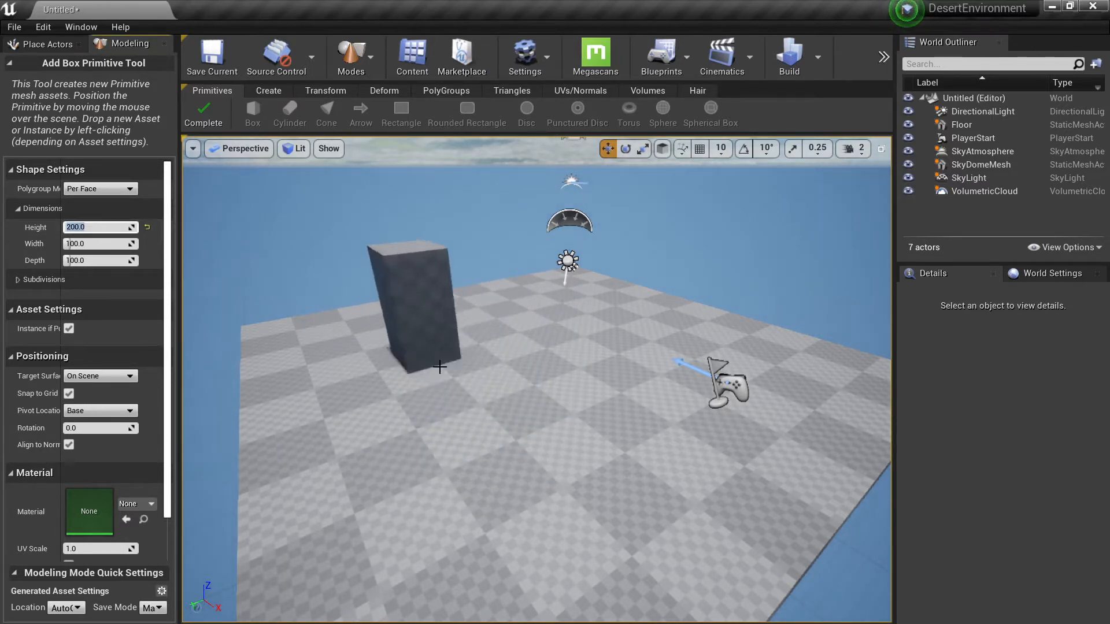
- Set the box's height, width and depth subdivisions to 3 each
{"action": "left_click", "coordinate": [21, 280]}
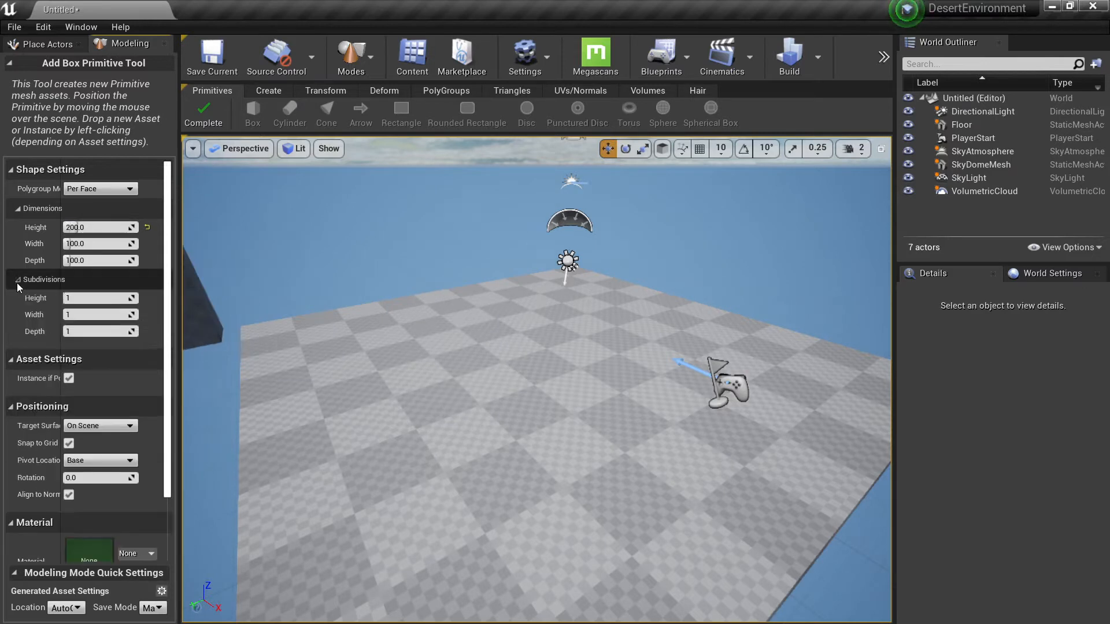
{"action": "type", "text": "3"}
{"action": "key", "text": "Tab"}
{"action": "type", "text": "3"}
{"action": "key", "text": "Tab"}
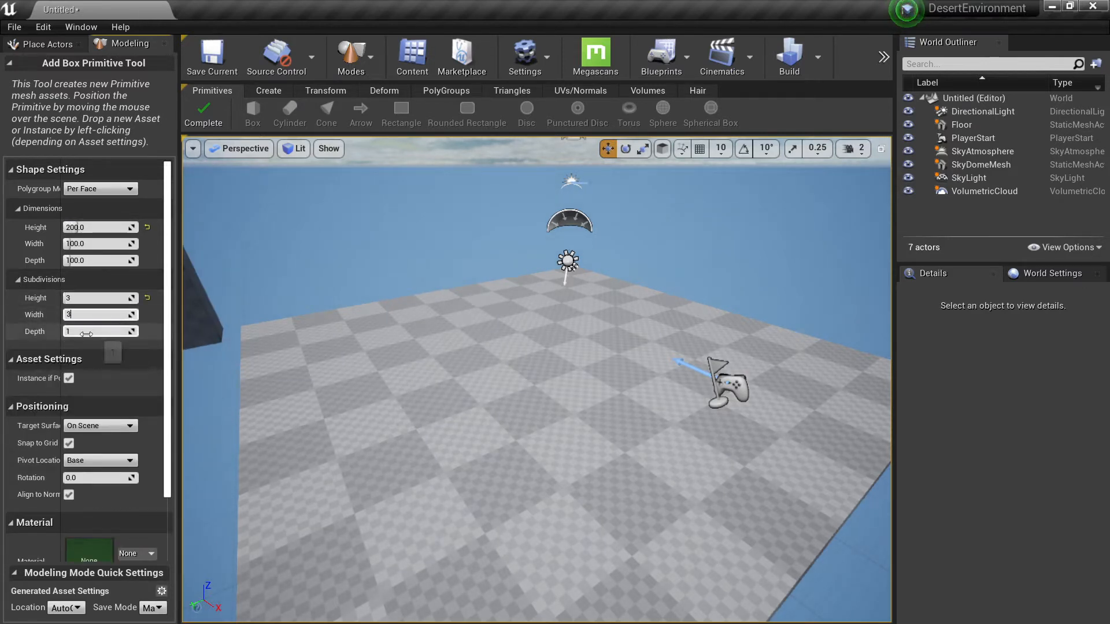
{"action": "type", "text": "3"}
- Inspect the box preview's subdivisions in wireframe, return to lit shading and view the polygroup mode options
{"action": "right_click_drag", "start_coordinate": [485, 421], "coordinate": [473, 421]}
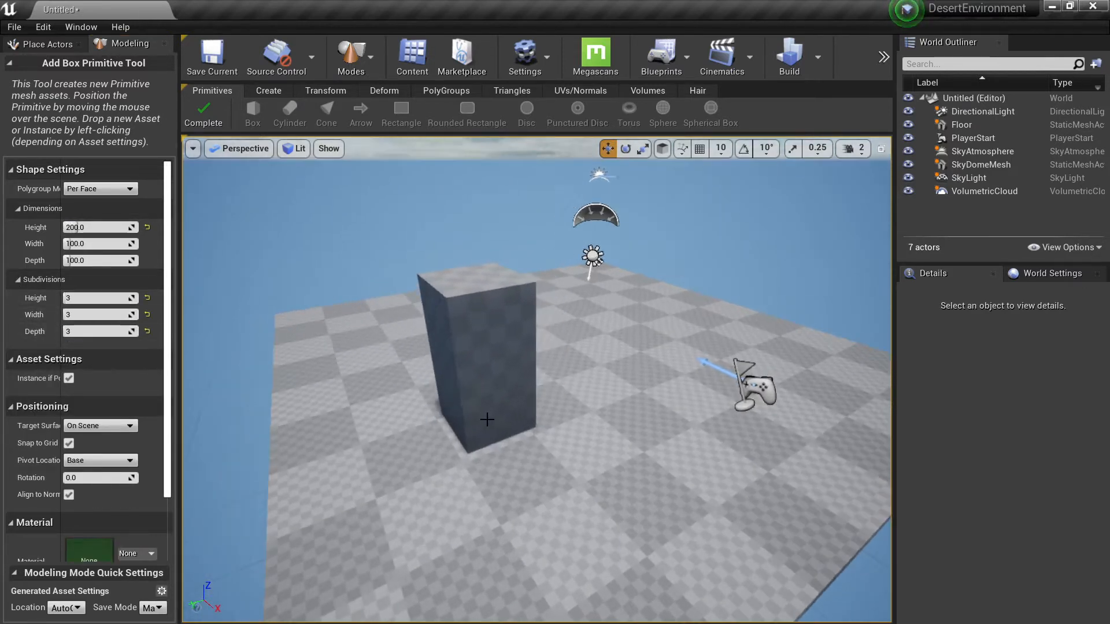
{"action": "key", "text": "alt+2"}
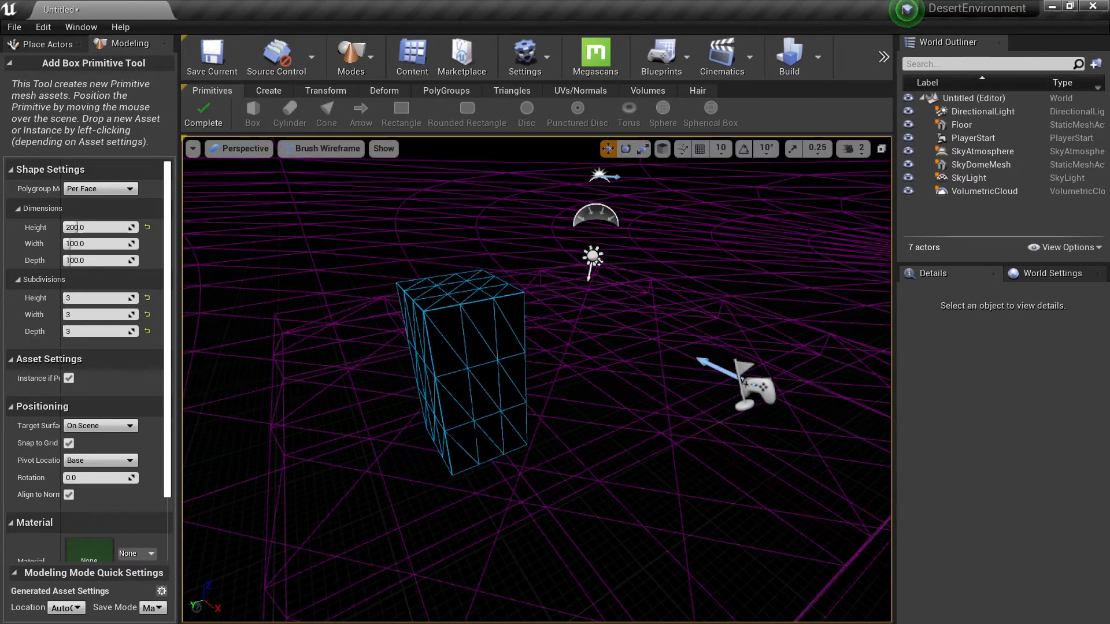
{"action": "key", "text": "alt+4"}
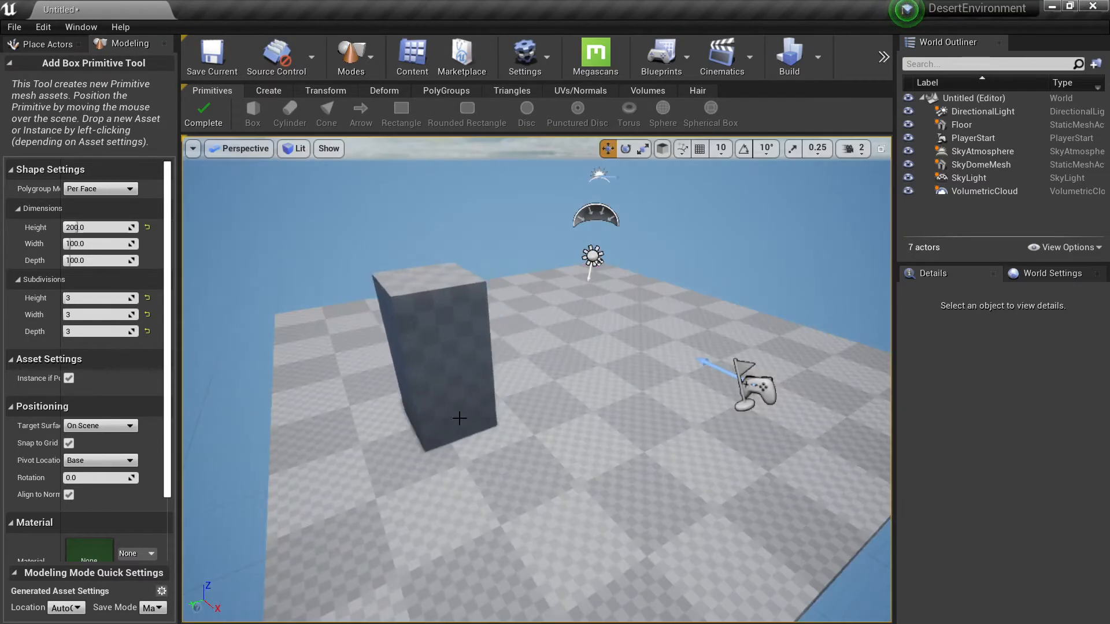
{"action": "left_click", "coordinate": [115, 191]}
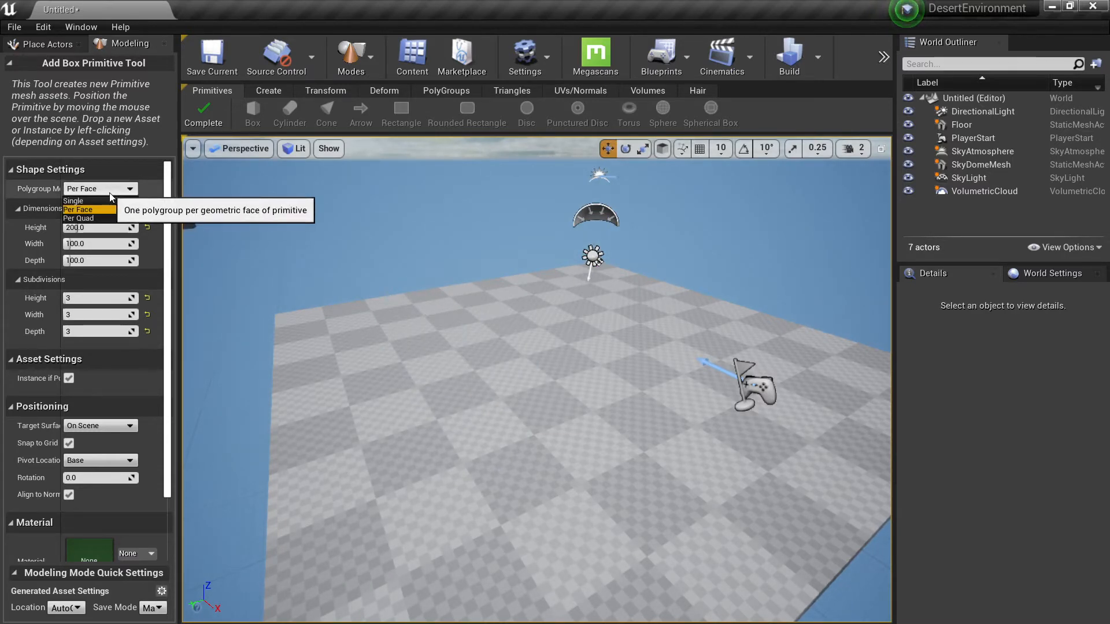
{"action": "left_click", "coordinate": [110, 188]}
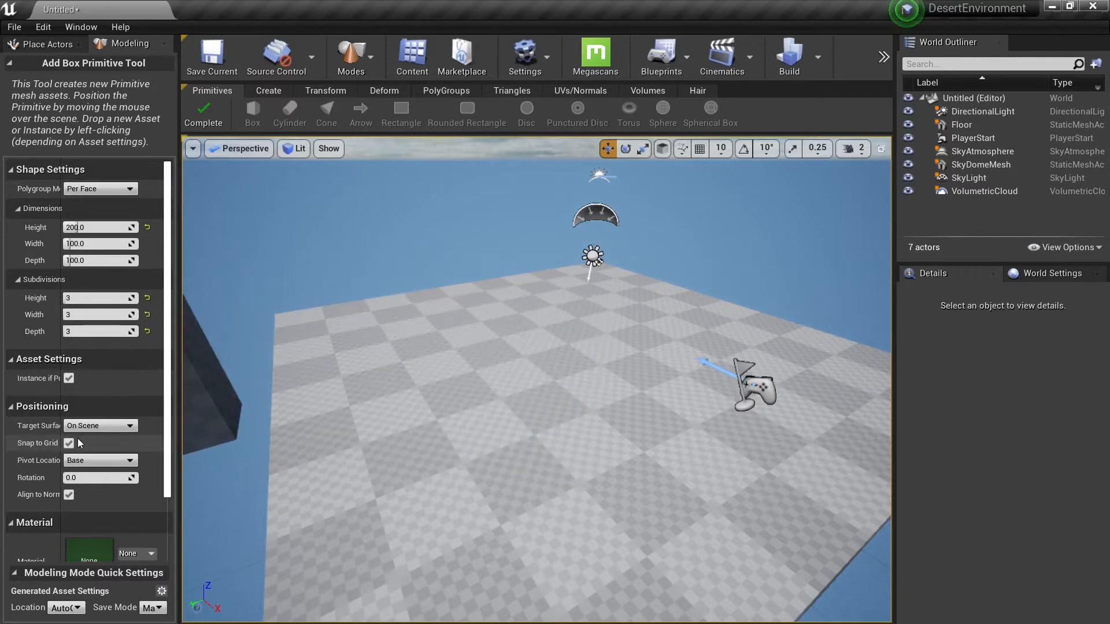
- Try Ground Plane as the box's target surface and restore it to On Scene
{"action": "left_click", "coordinate": [117, 437]}
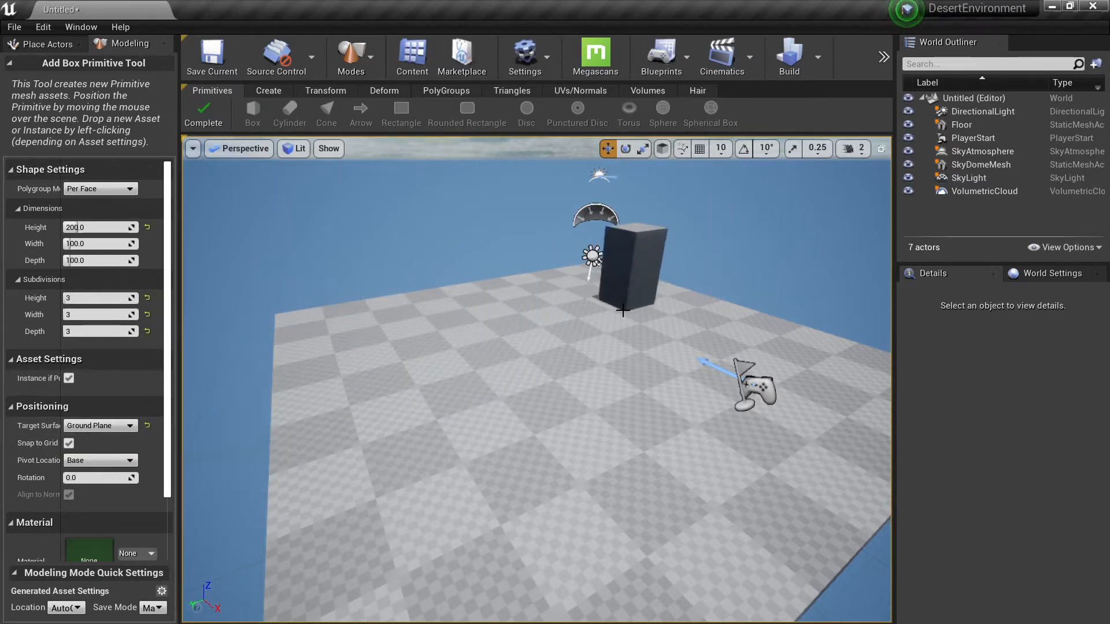
{"action": "left_click", "coordinate": [100, 425]}
{"action": "left_click", "coordinate": [95, 449]}
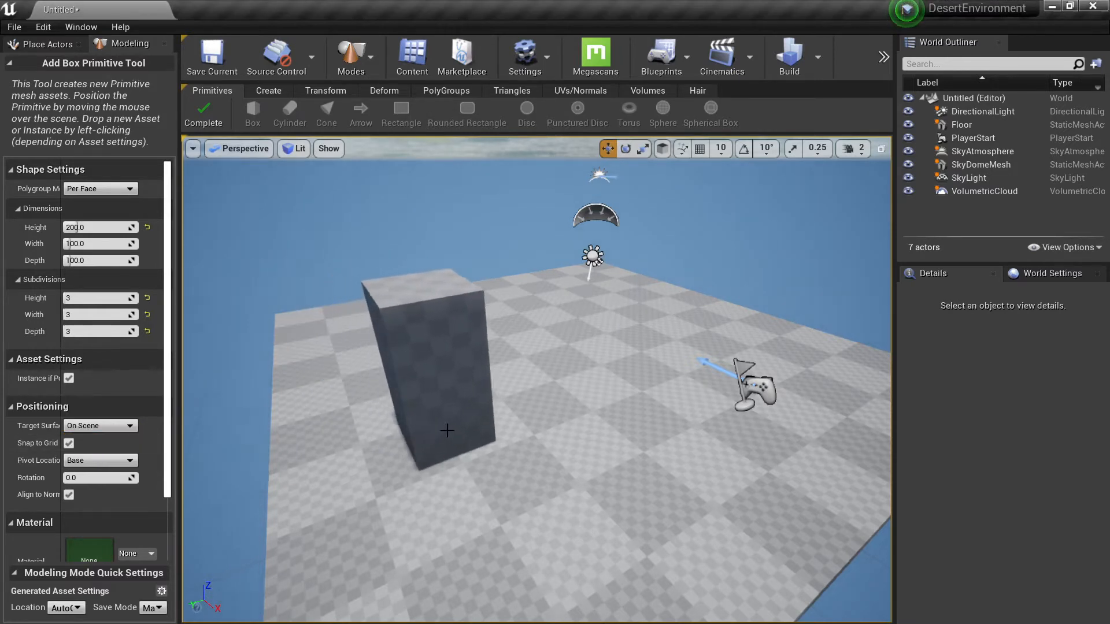
- Place the subdivided box on the checkered floor
{"action": "left_click", "coordinate": [411, 373]}
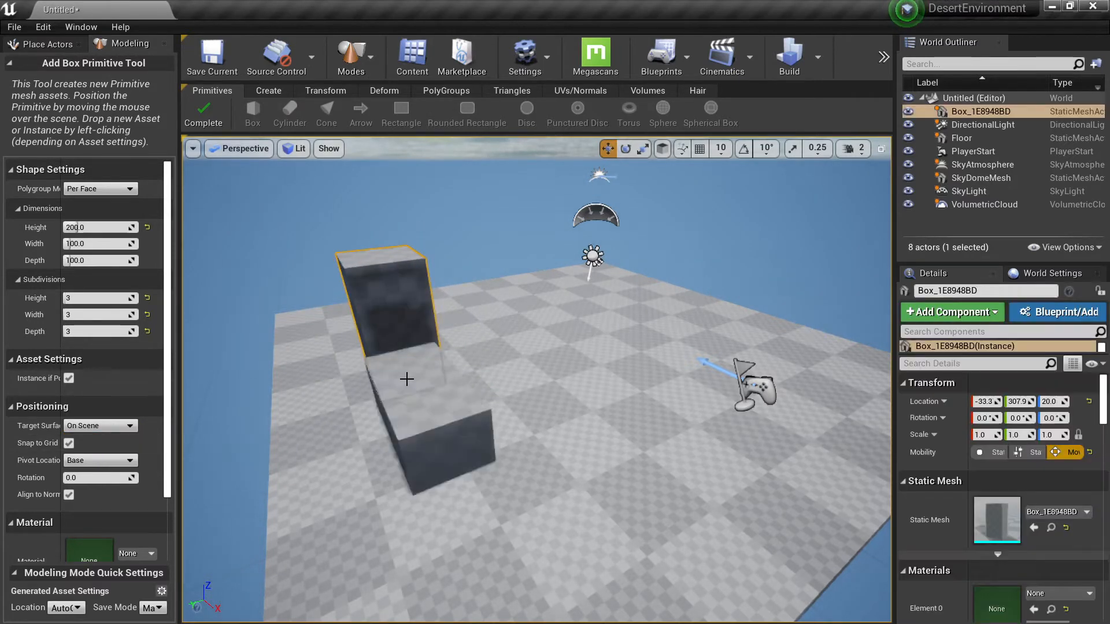
{"action": "right_click_drag", "start_coordinate": [466, 374], "coordinate": [489, 413]}
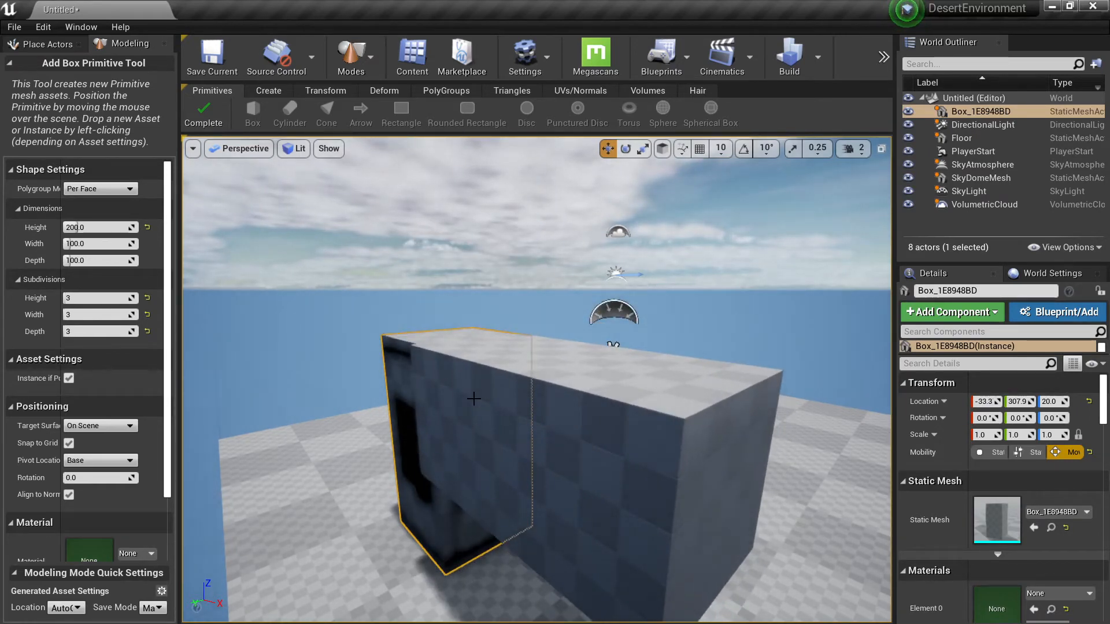
- Preview a second box around the placed one with the Ground Plane target surface, and switch back to On Scene
{"action": "left_click", "coordinate": [106, 427]}
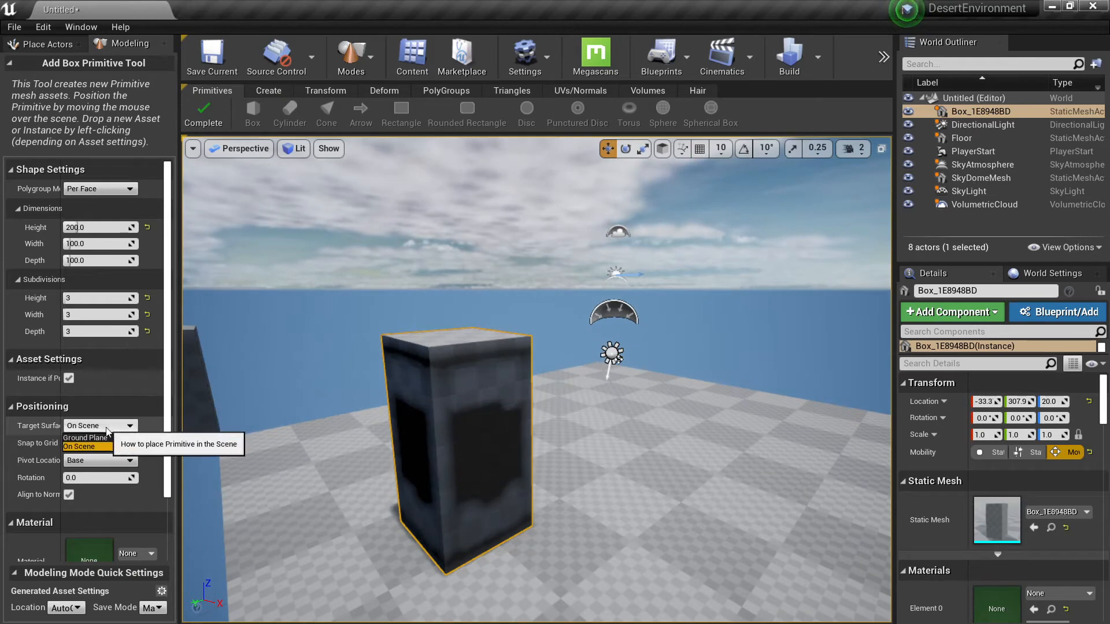
{"action": "left_click", "coordinate": [86, 438]}
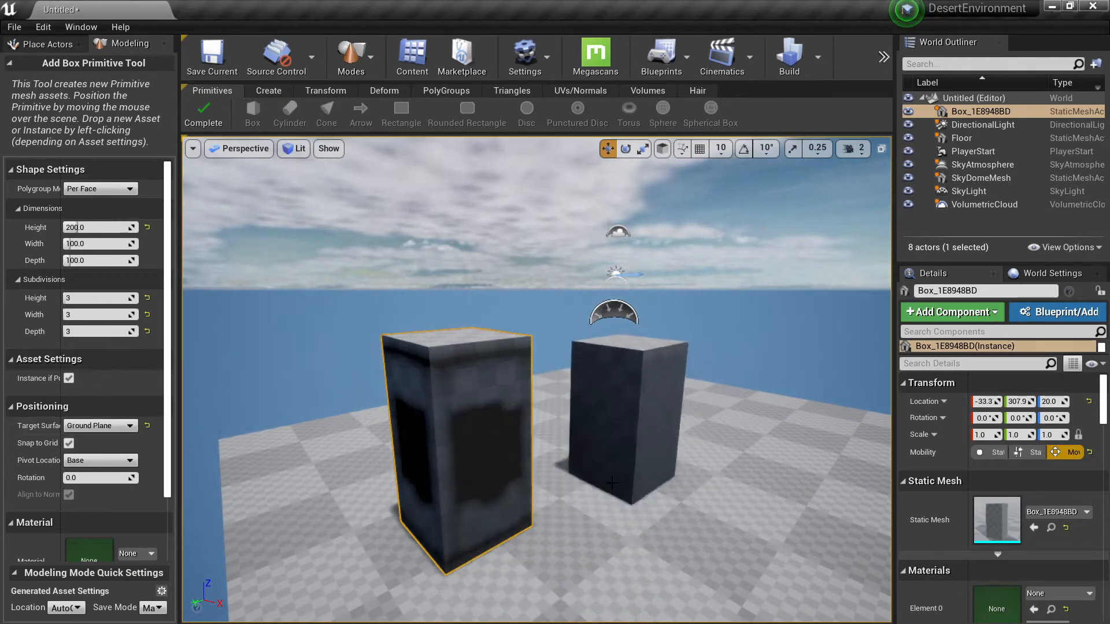
{"action": "right_click_drag", "start_coordinate": [660, 436], "coordinate": [653, 477]}
{"action": "right_click_drag", "start_coordinate": [582, 480], "coordinate": [602, 462]}
{"action": "right_click_drag", "start_coordinate": [649, 430], "coordinate": [599, 430]}
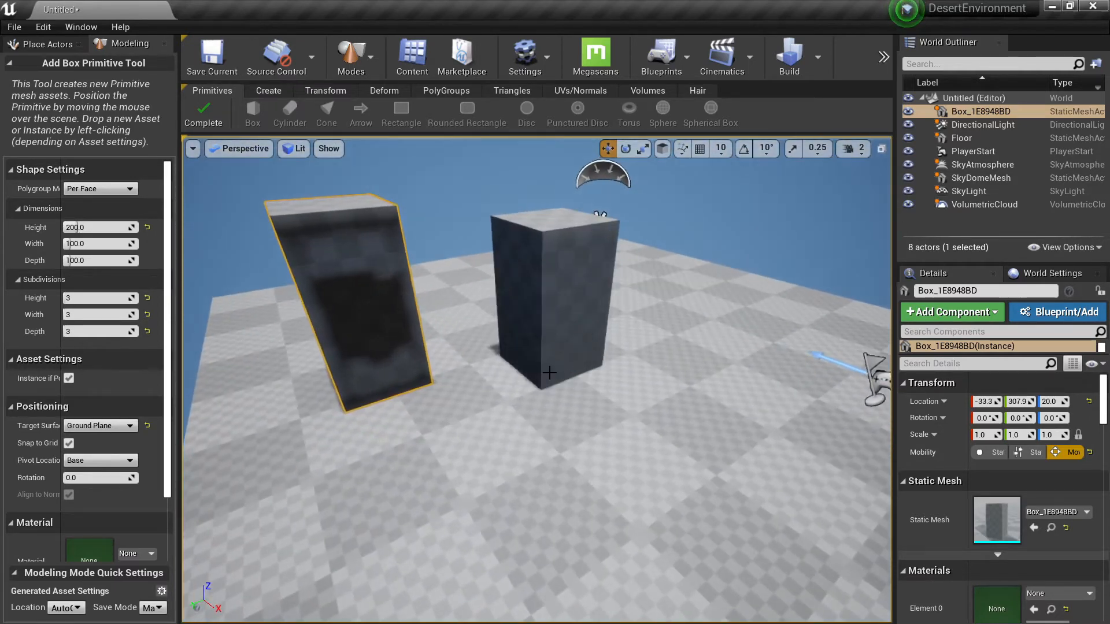
{"action": "left_click", "coordinate": [98, 426]}
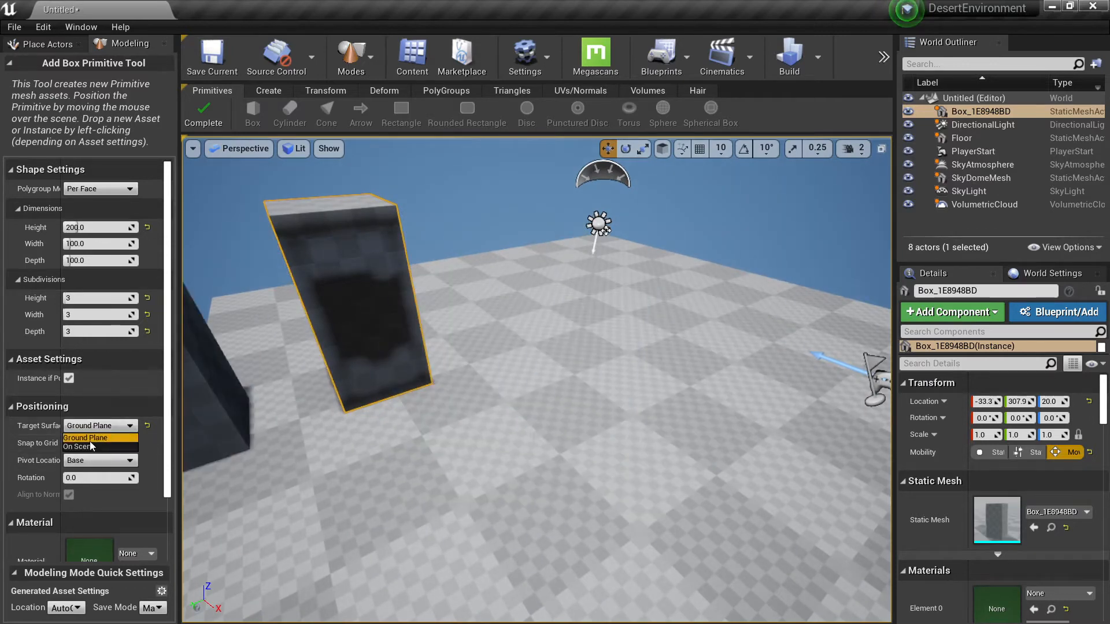
{"action": "left_click", "coordinate": [91, 446]}
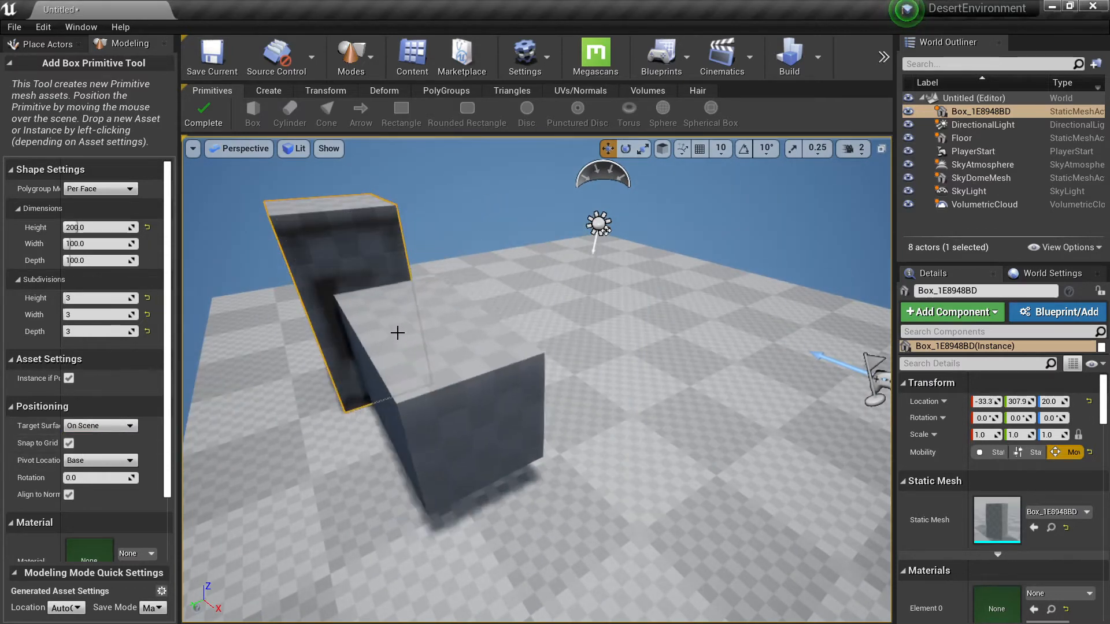
{"action": "right_click_drag", "start_coordinate": [397, 332], "coordinate": [436, 323]}
- Try the Centered and Top pivot locations for the next box and restore the pivot to Base
{"action": "left_click", "coordinate": [103, 461]}
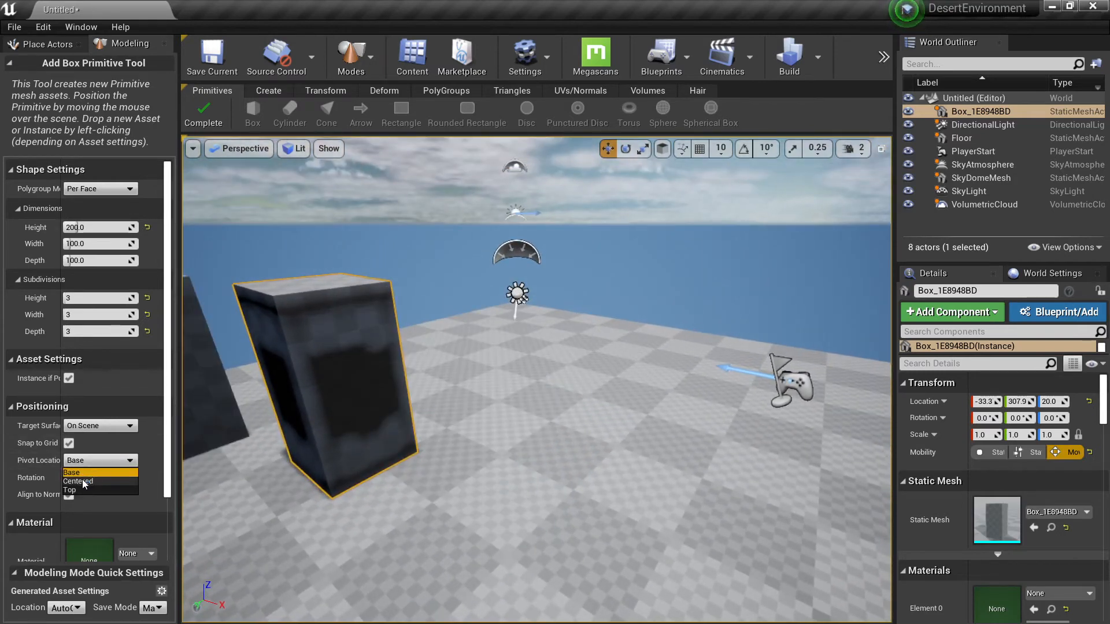
{"action": "left_click", "coordinate": [82, 479]}
{"action": "left_click", "coordinate": [117, 461]}
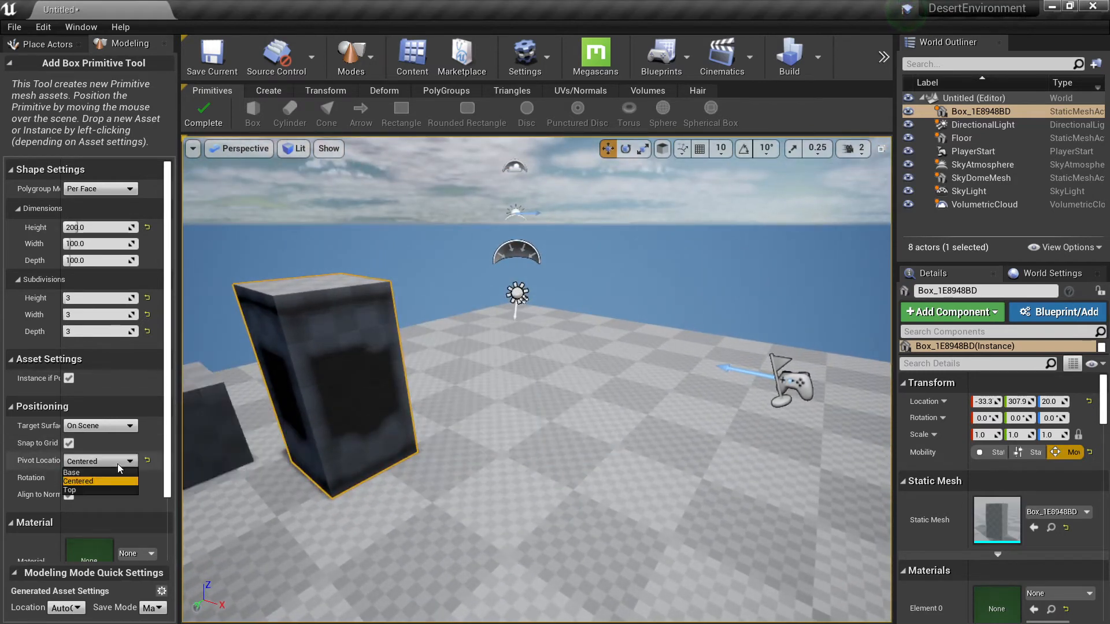
{"action": "left_click", "coordinate": [77, 490]}
{"action": "left_click", "coordinate": [85, 460]}
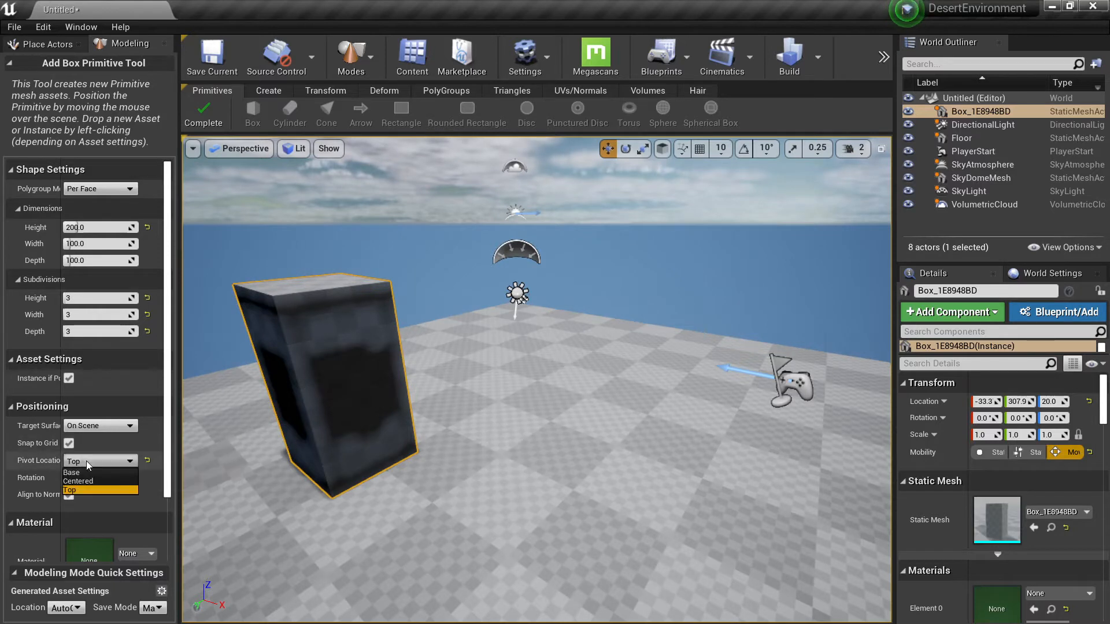
{"action": "left_click", "coordinate": [82, 471]}
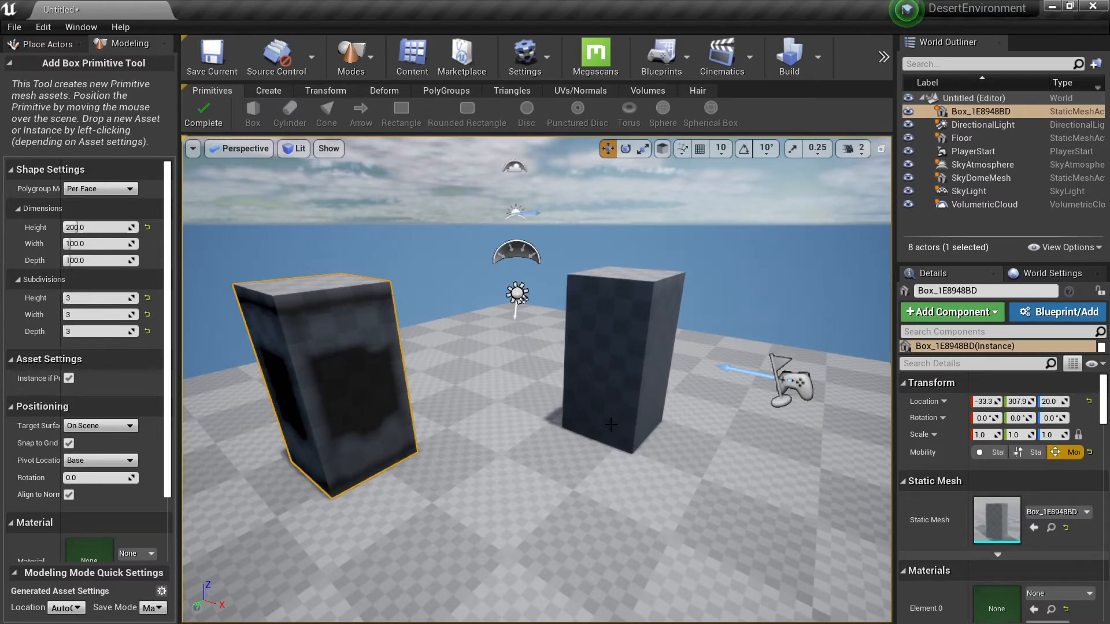
- Try the Rock_Pack_vcljbb1iw_3d_inst material on the next box, found by searching the materials for "rock"
{"action": "scroll", "coordinate": [133, 462], "scroll_direction": "down", "scroll_amount": 3}
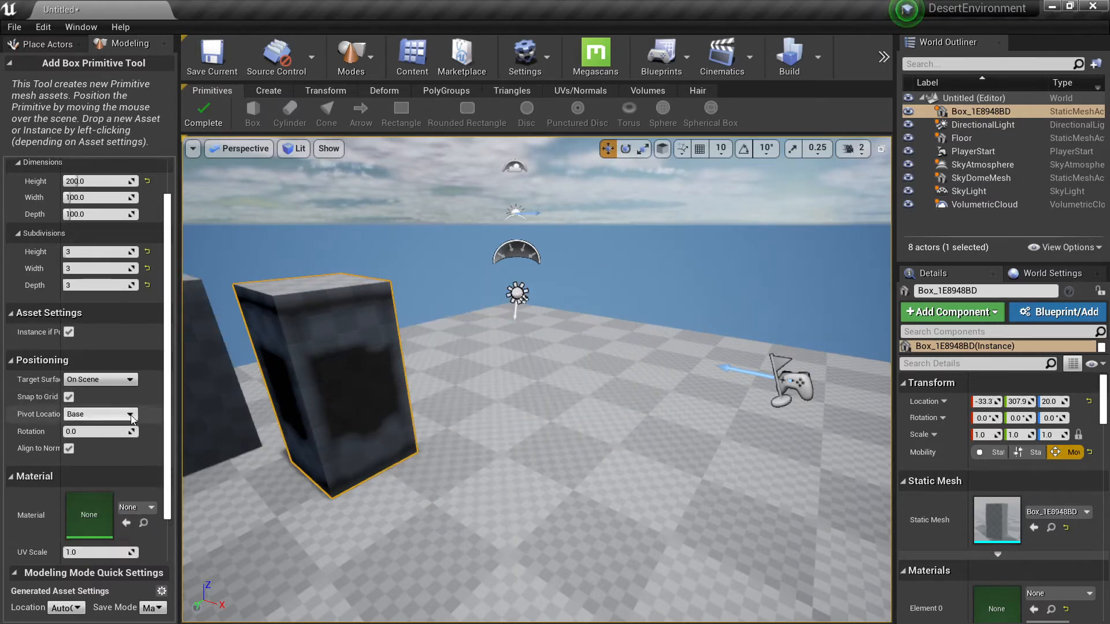
{"action": "left_click", "coordinate": [133, 467]}
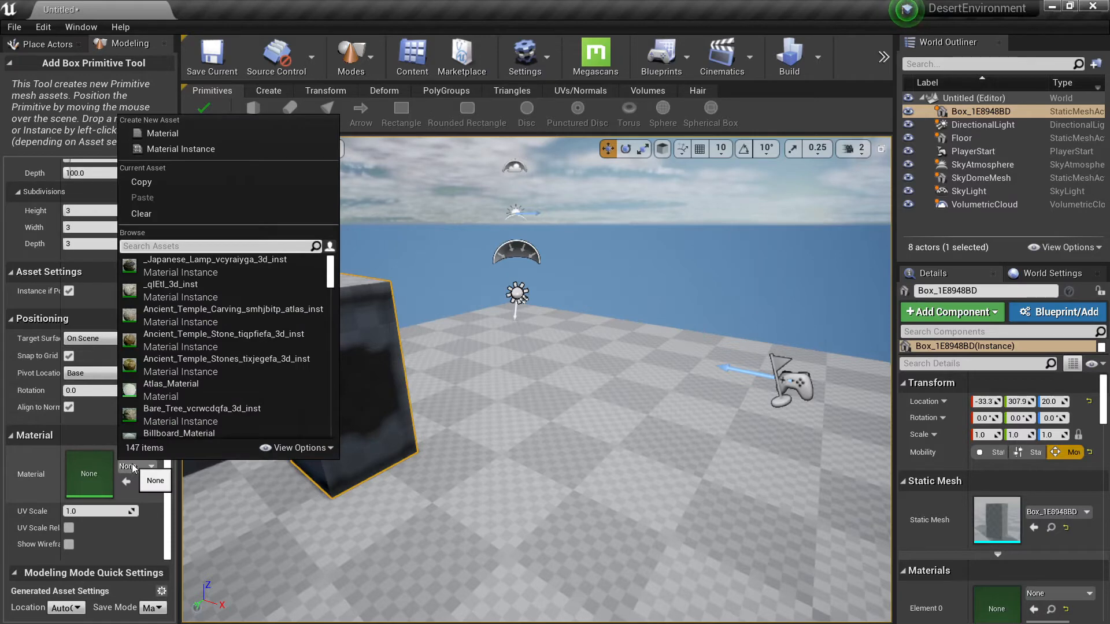
{"action": "scroll", "coordinate": [239, 409], "scroll_direction": "down", "scroll_amount": 3}
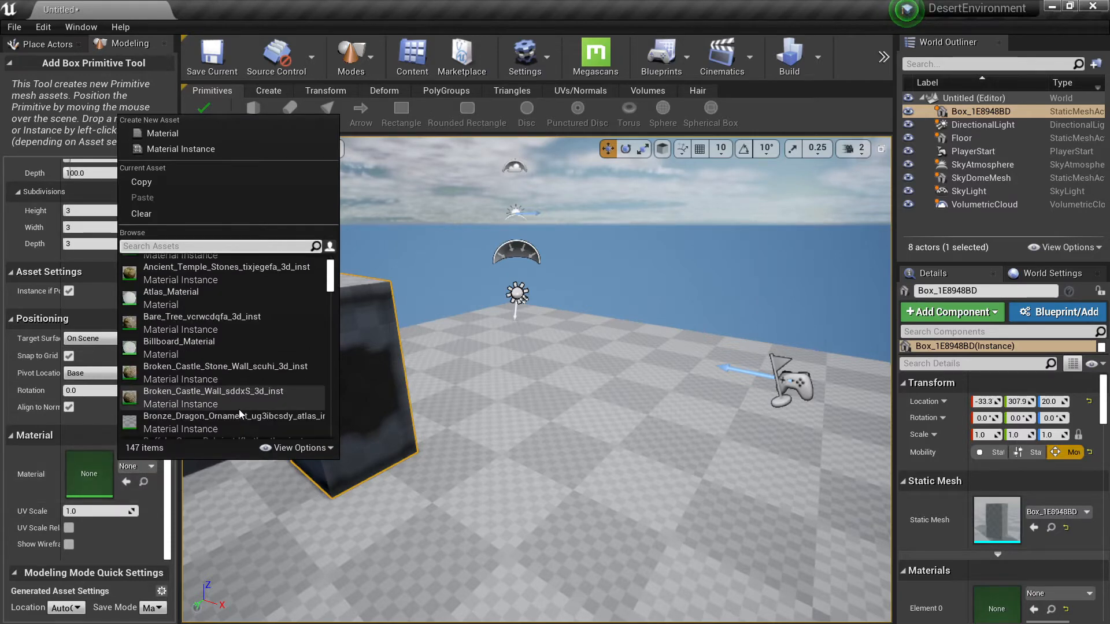
{"action": "scroll", "coordinate": [248, 327], "scroll_direction": "down", "scroll_amount": 6}
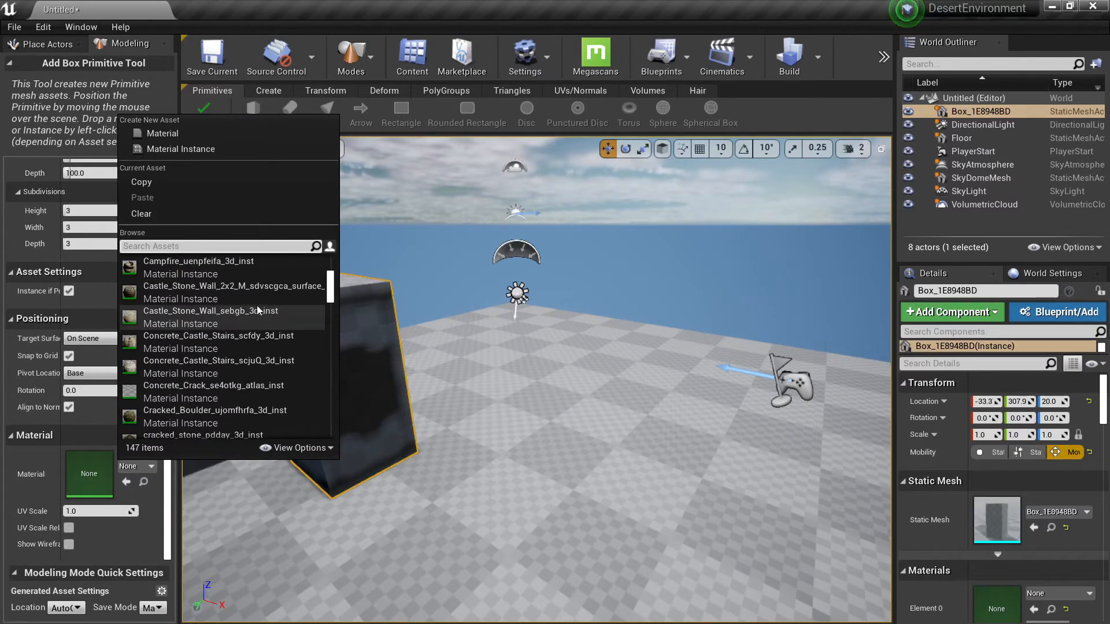
{"action": "type", "text": "rock"}
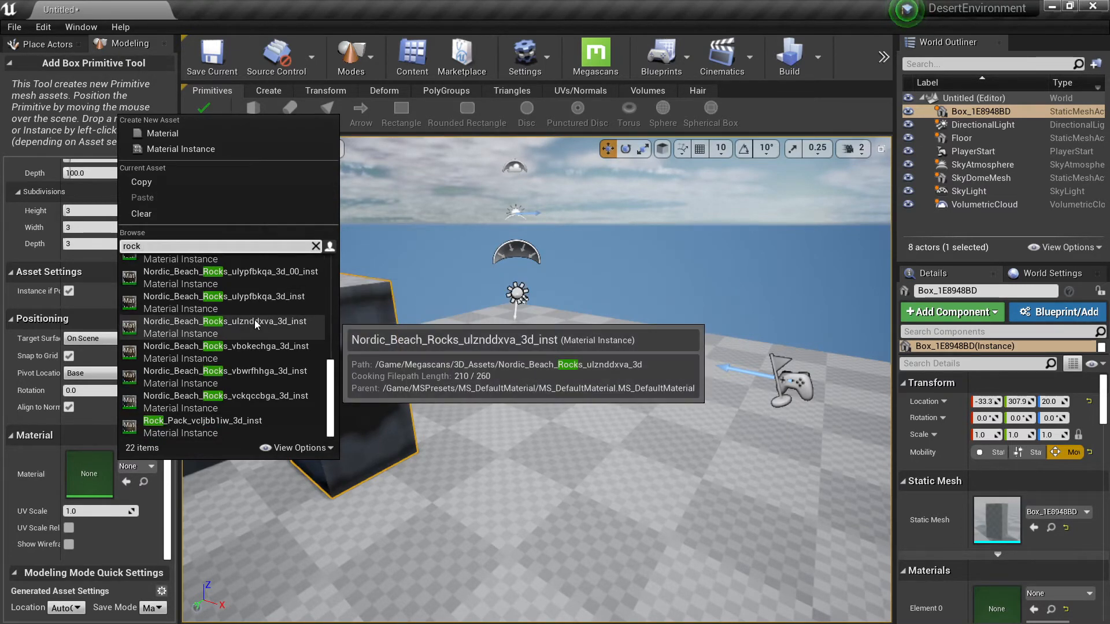
{"action": "left_click", "coordinate": [224, 425]}
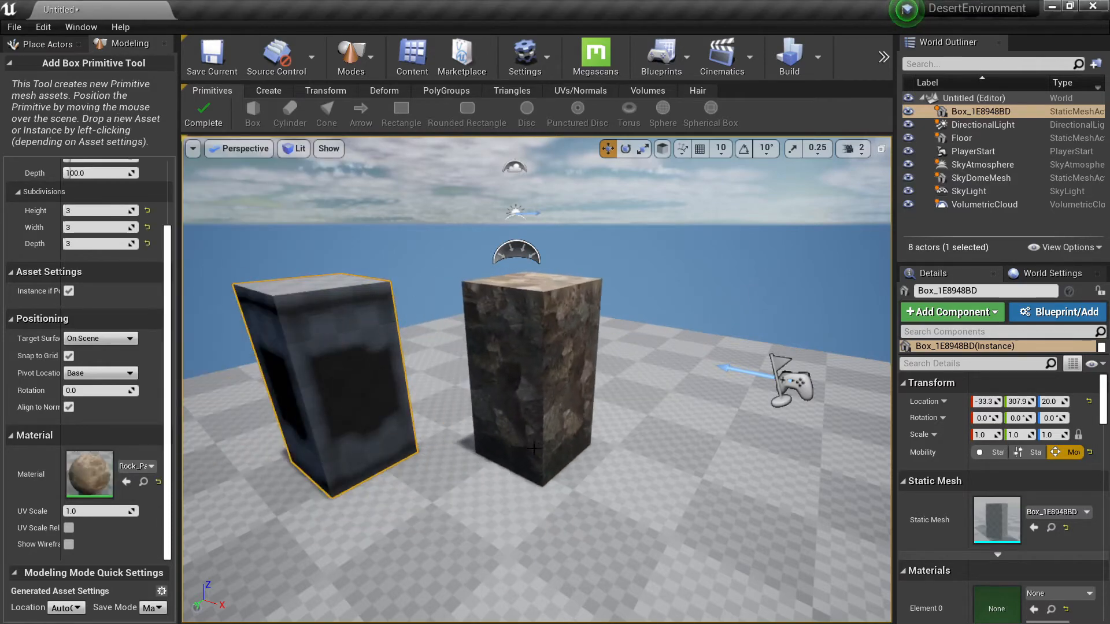
- Try a UV scale of about 2.43 on the rock texture with relative UV scaling enabled, and set the scale back to 1
{"action": "key", "text": "d"}
{"action": "right_click_drag", "start_coordinate": [534, 449], "coordinate": [520, 404]}
{"action": "key", "text": "w"}
{"action": "left_click_drag", "start_coordinate": [98, 511], "coordinate": [130, 510]}
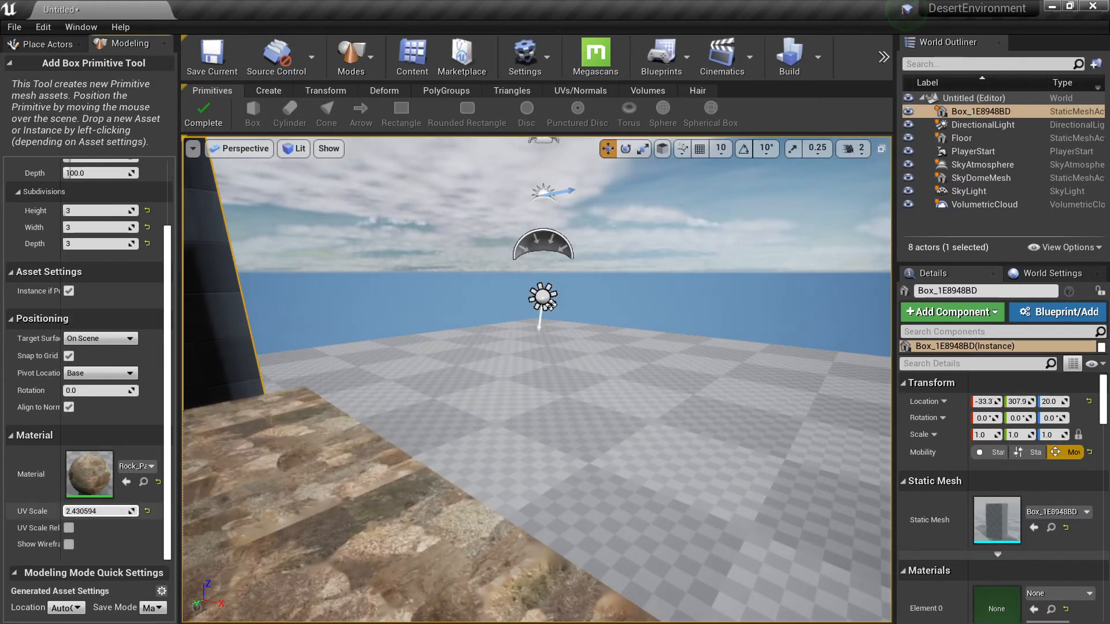
{"action": "left_click", "coordinate": [69, 527]}
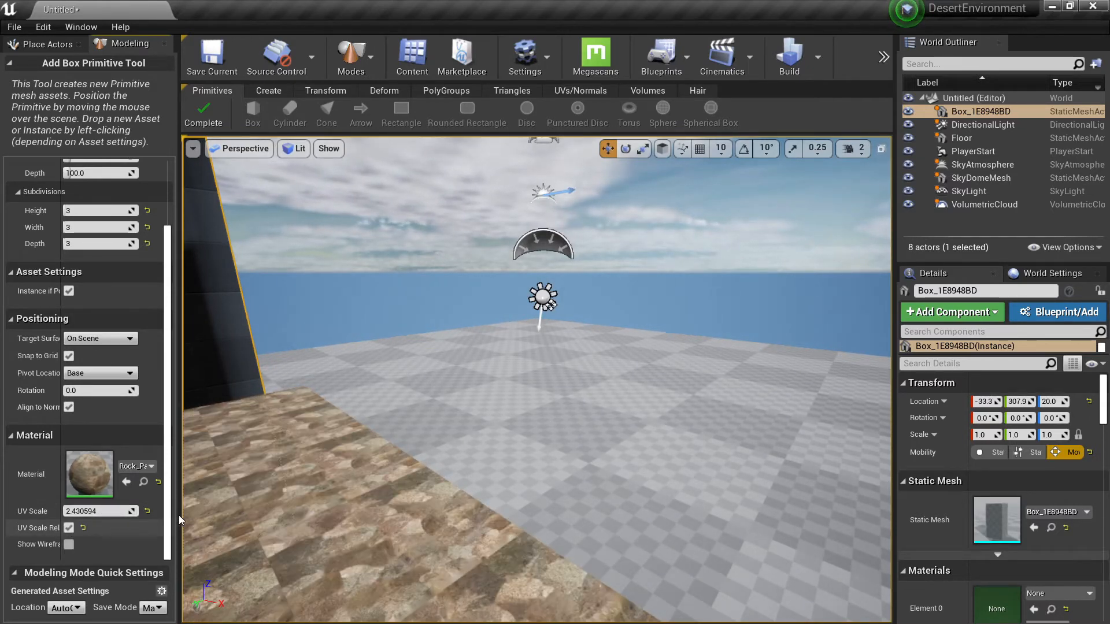
{"action": "scroll", "coordinate": [471, 442], "scroll_direction": "down", "scroll_amount": 5}
{"action": "scroll", "coordinate": [492, 439], "scroll_direction": "up", "scroll_amount": 2}
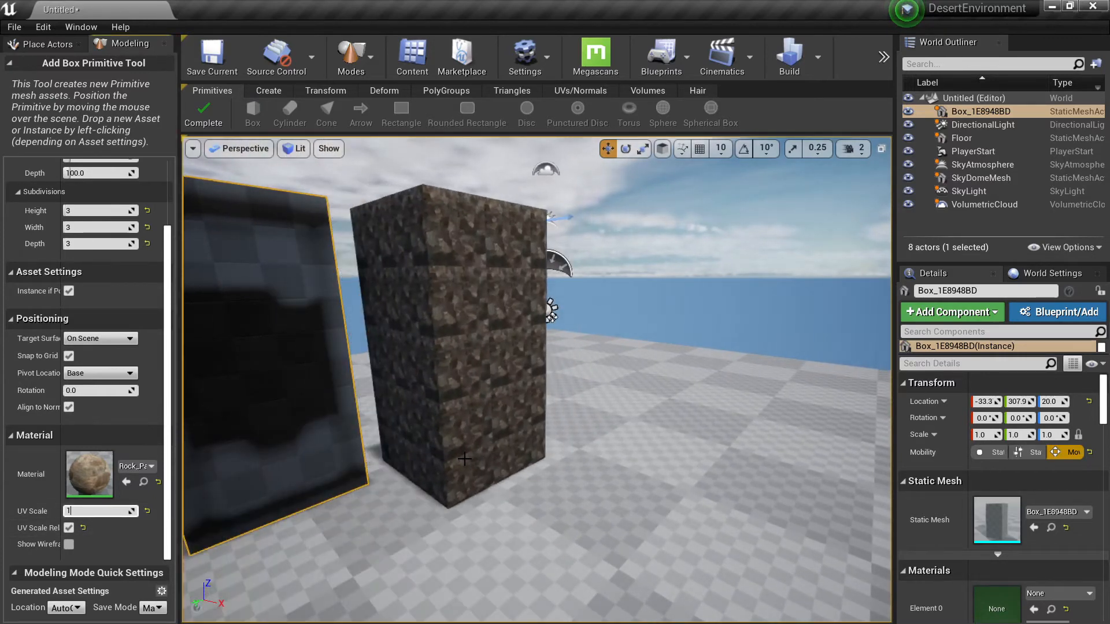
- Widen the next box to about 656 and turn off relative UV scaling for its material
{"action": "scroll", "coordinate": [101, 199], "scroll_direction": "up", "scroll_amount": 2}
{"action": "left_click_drag", "start_coordinate": [74, 203], "coordinate": [113, 203]}
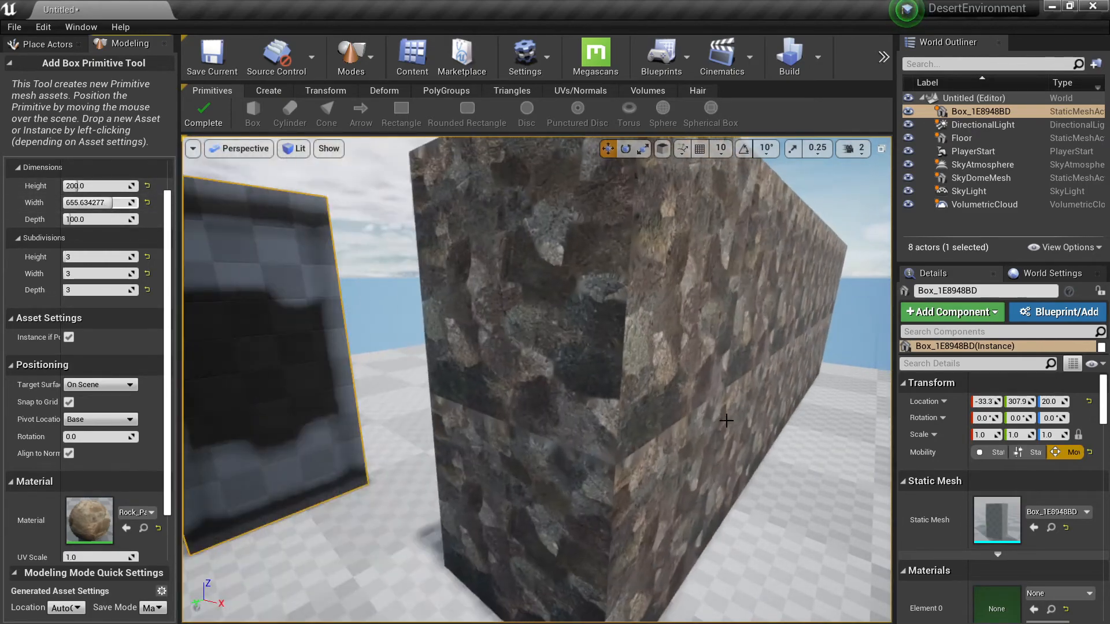
{"action": "right_click_drag", "start_coordinate": [727, 421], "coordinate": [676, 413]}
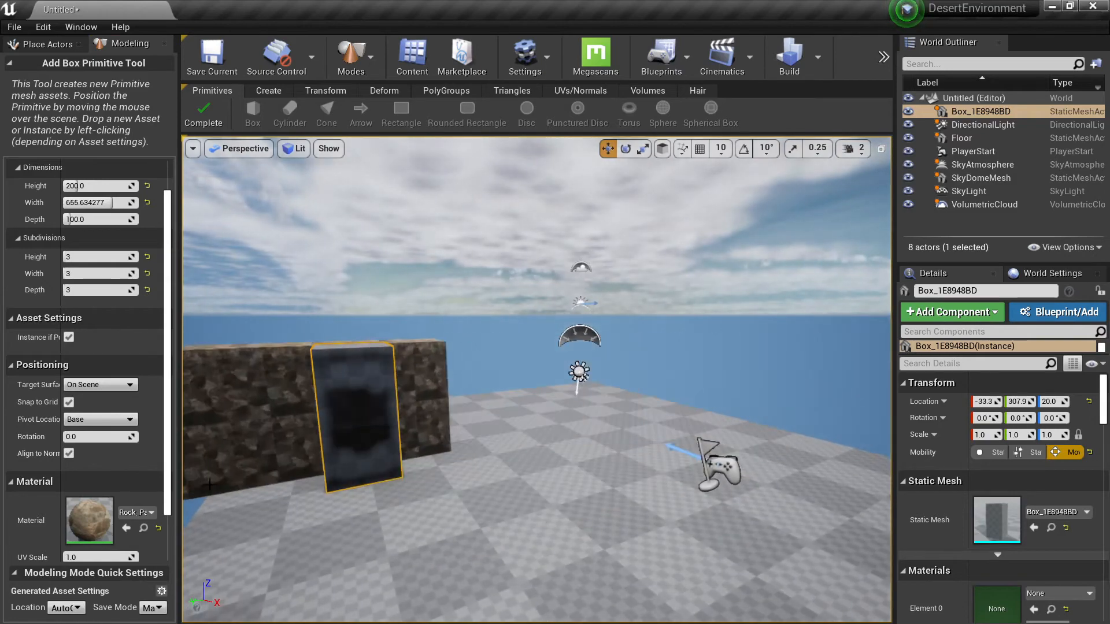
{"action": "scroll", "coordinate": [95, 529], "scroll_direction": "down", "scroll_amount": 2}
{"action": "left_click", "coordinate": [67, 530]}
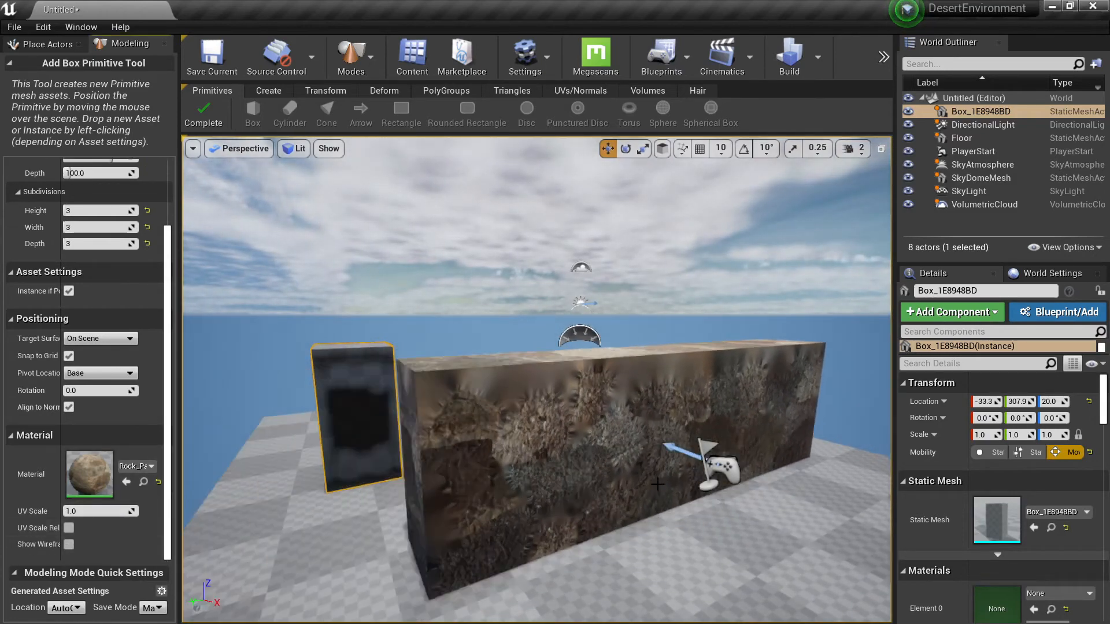
{"action": "right_click_drag", "start_coordinate": [619, 497], "coordinate": [653, 475]}
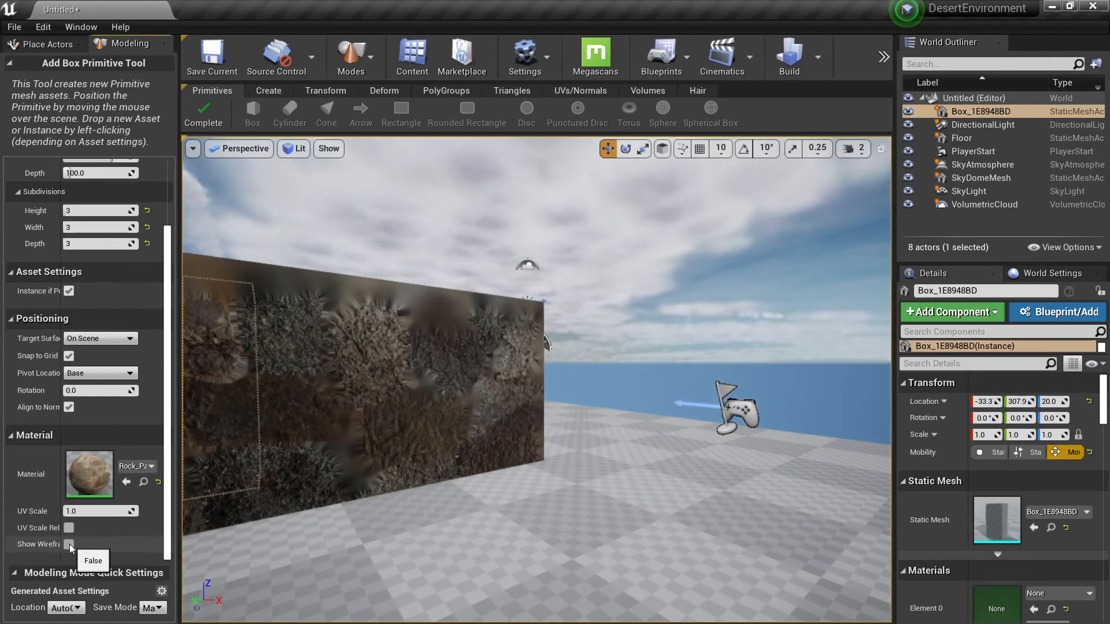
- Turn on the wireframe display and set the next box's height, width and depth subdivisions to 1
{"action": "left_click", "coordinate": [70, 545]}
{"action": "right_click_drag", "start_coordinate": [618, 442], "coordinate": [631, 448]}
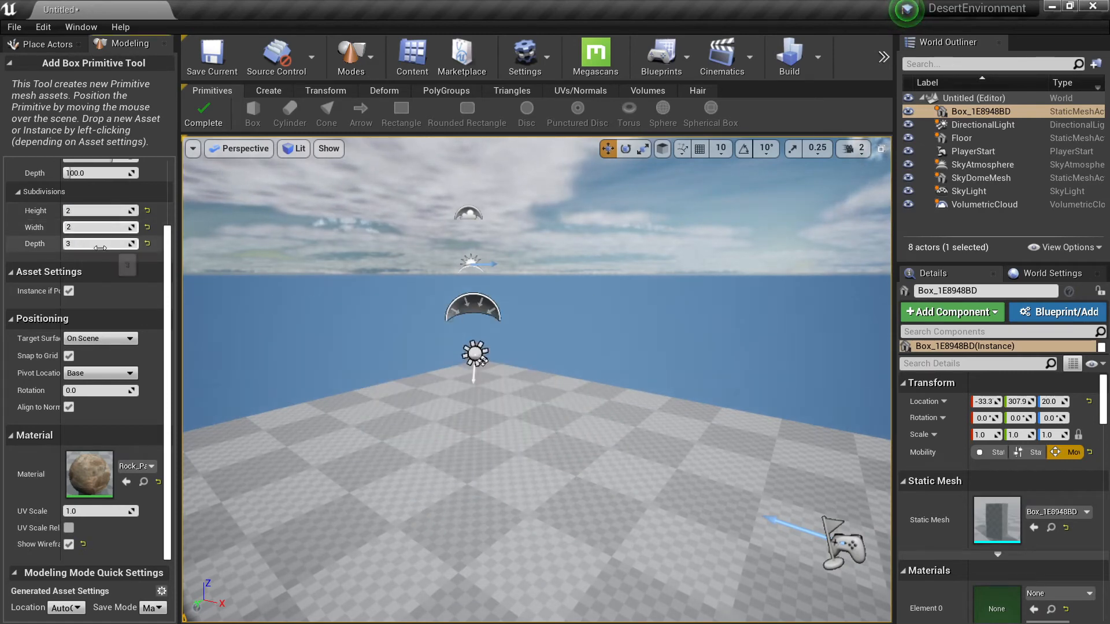
{"action": "left_click_drag", "start_coordinate": [100, 249], "coordinate": [70, 227]}
{"action": "right_click_drag", "start_coordinate": [359, 382], "coordinate": [330, 416]}
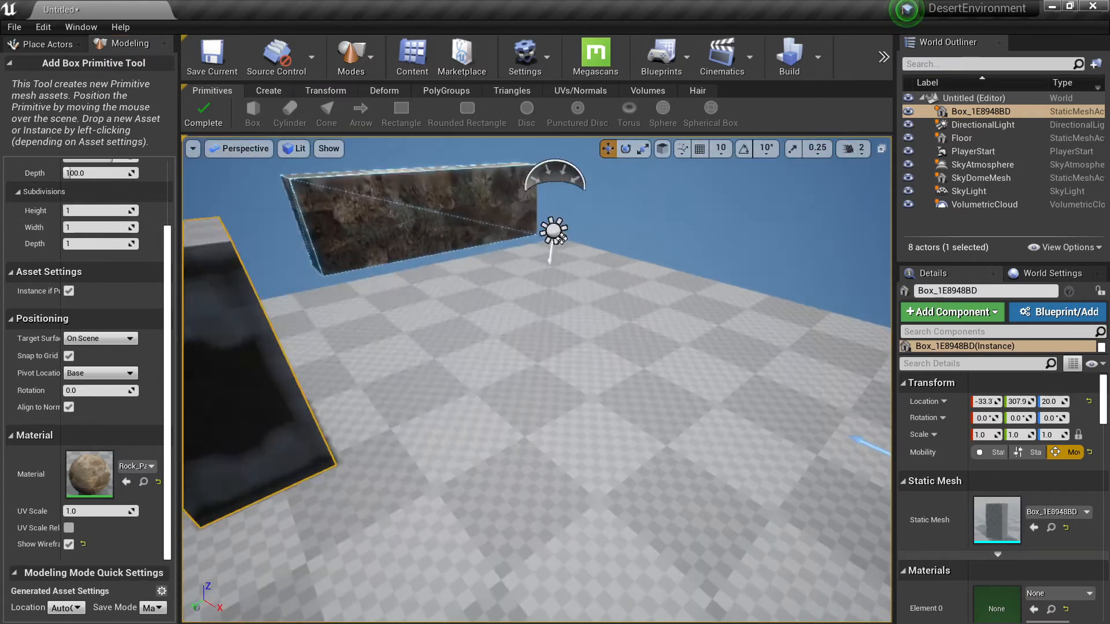
{"action": "right_click_drag", "start_coordinate": [520, 416], "coordinate": [529, 373]}
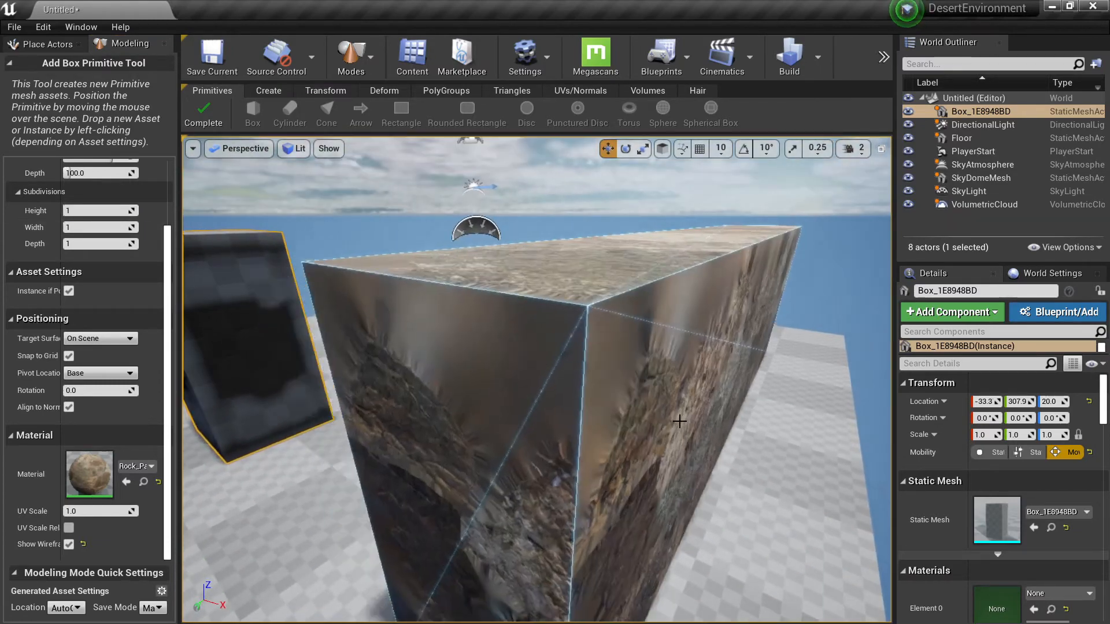
- Reset the box material to None and place the long box on the floor, completing the Box tool
{"action": "left_click", "coordinate": [158, 481]}
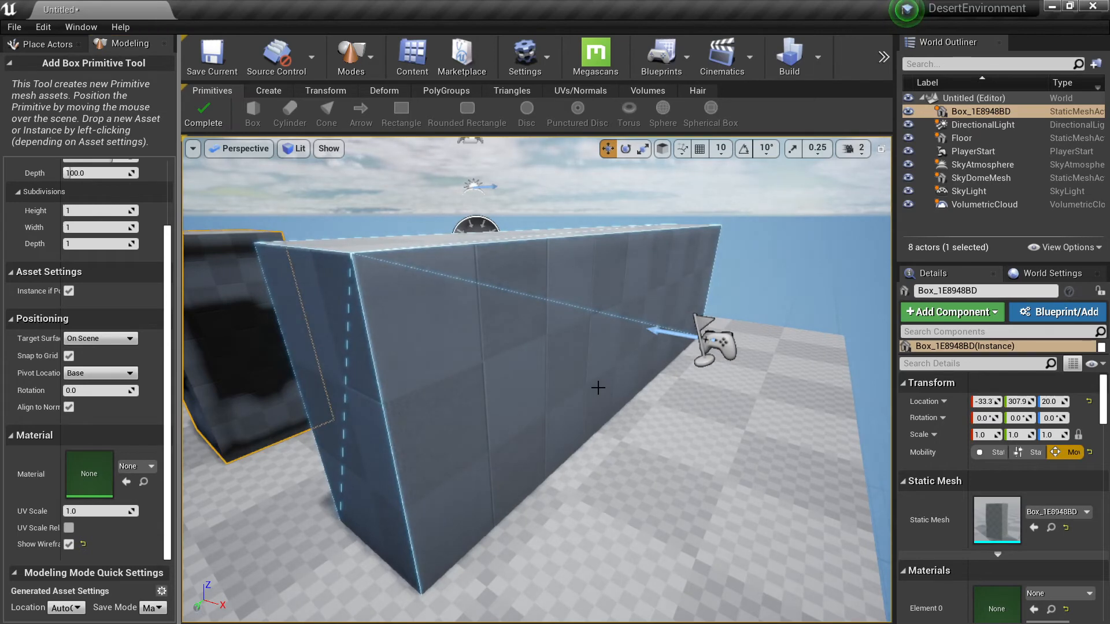
{"action": "left_click", "coordinate": [598, 387]}
{"action": "left_click", "coordinate": [193, 126]}
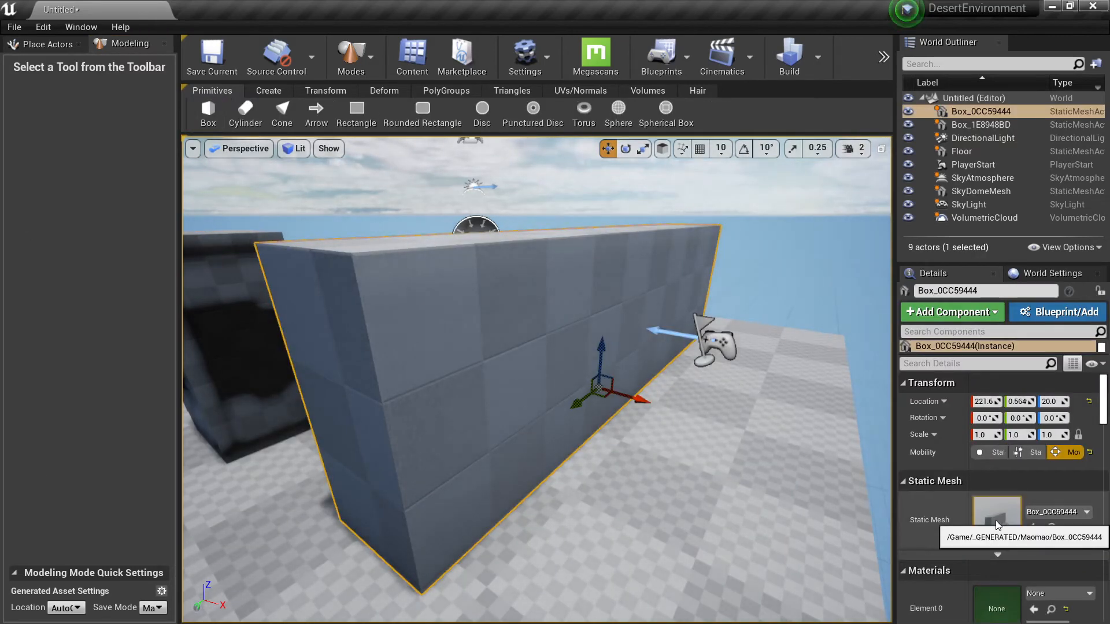
- Locate the long box's mesh asset in the Content Browser and examine the _GENERATED folder and its per-user subfolder
{"action": "left_click", "coordinate": [1051, 528]}
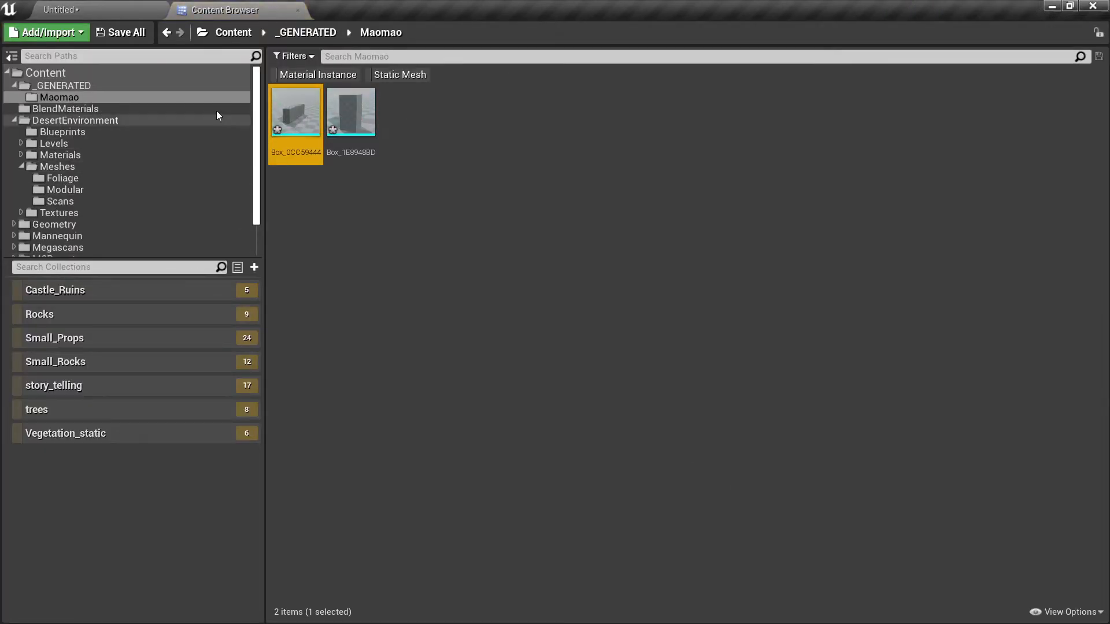
{"action": "left_click", "coordinate": [65, 70]}
{"action": "left_click", "coordinate": [61, 85]}
{"action": "left_click", "coordinate": [57, 96]}
{"action": "left_click", "coordinate": [60, 87]}
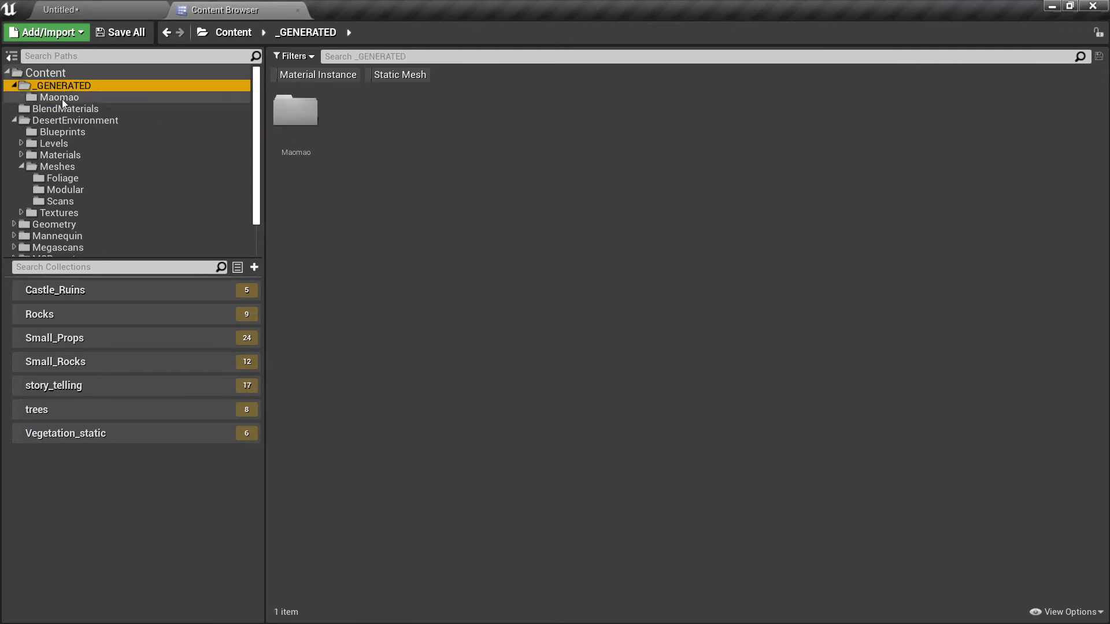
{"action": "left_click", "coordinate": [67, 108]}
{"action": "left_click", "coordinate": [75, 94]}
{"action": "left_click", "coordinate": [295, 115]}
{"action": "left_click", "coordinate": [344, 133]}
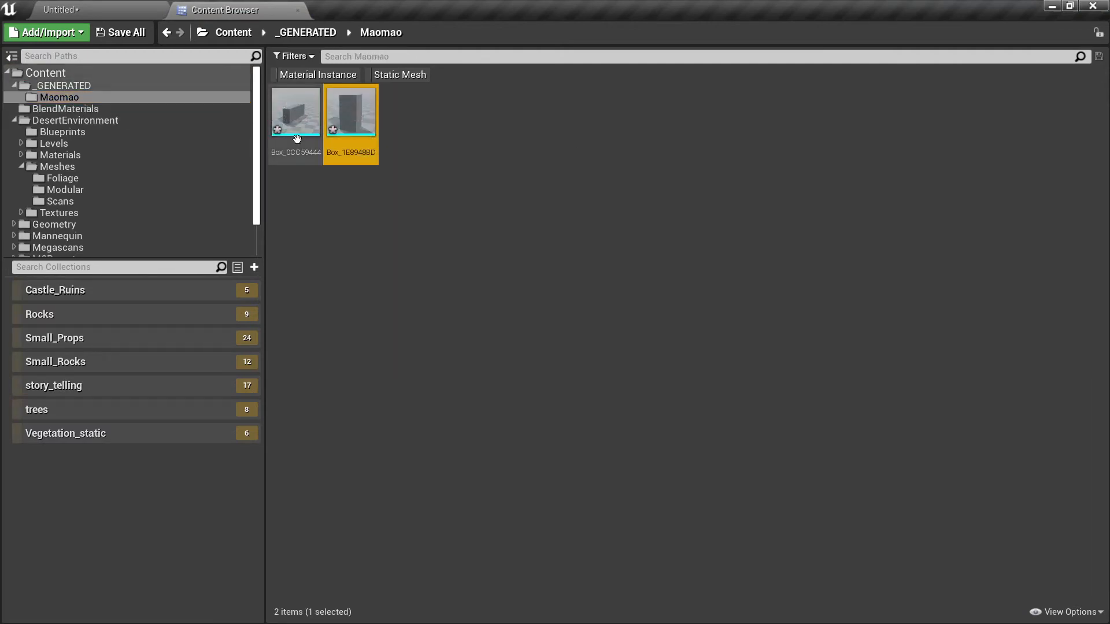
- Save both generated box meshes and save the level as modeling_GYM in the Tests folder
{"action": "left_click", "coordinate": [116, 35]}
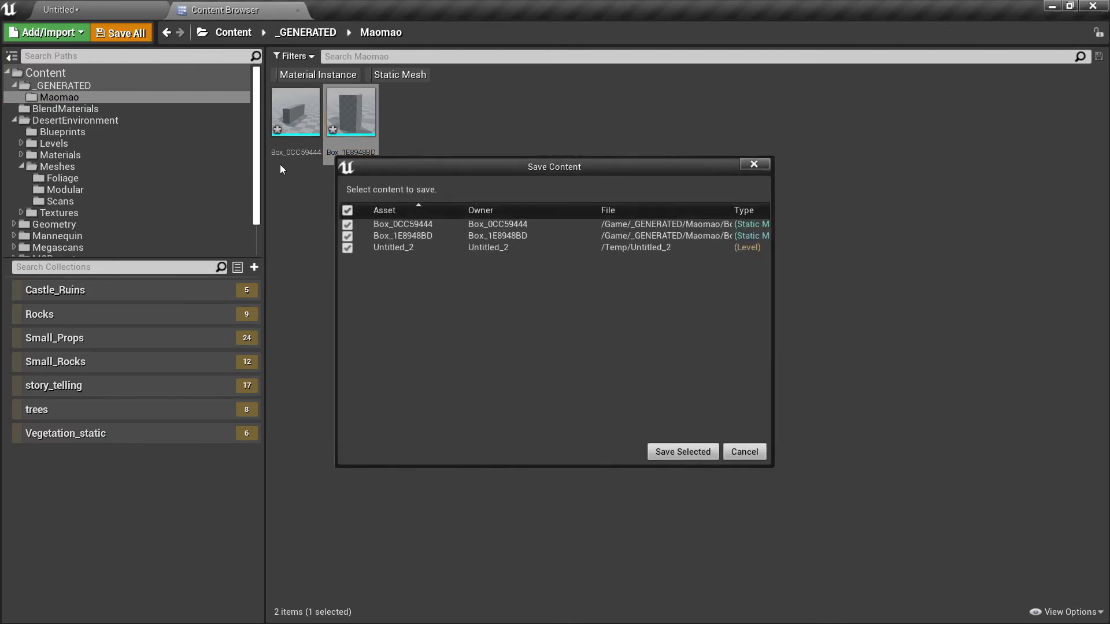
{"action": "left_click", "coordinate": [677, 452]}
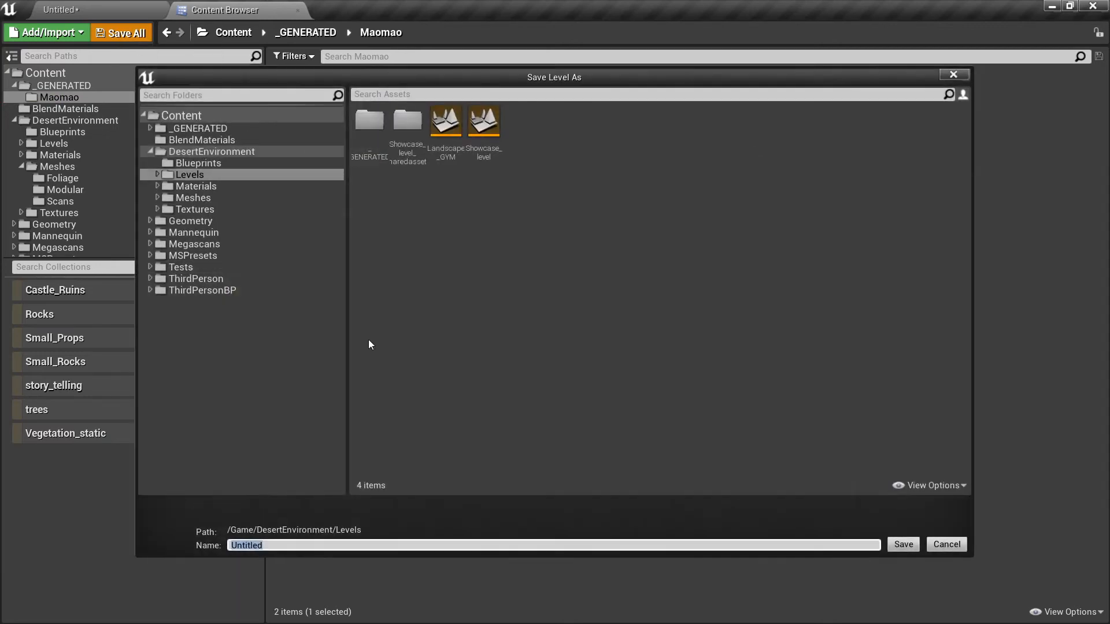
{"action": "left_click", "coordinate": [180, 267]}
{"action": "left_click", "coordinate": [272, 545]}
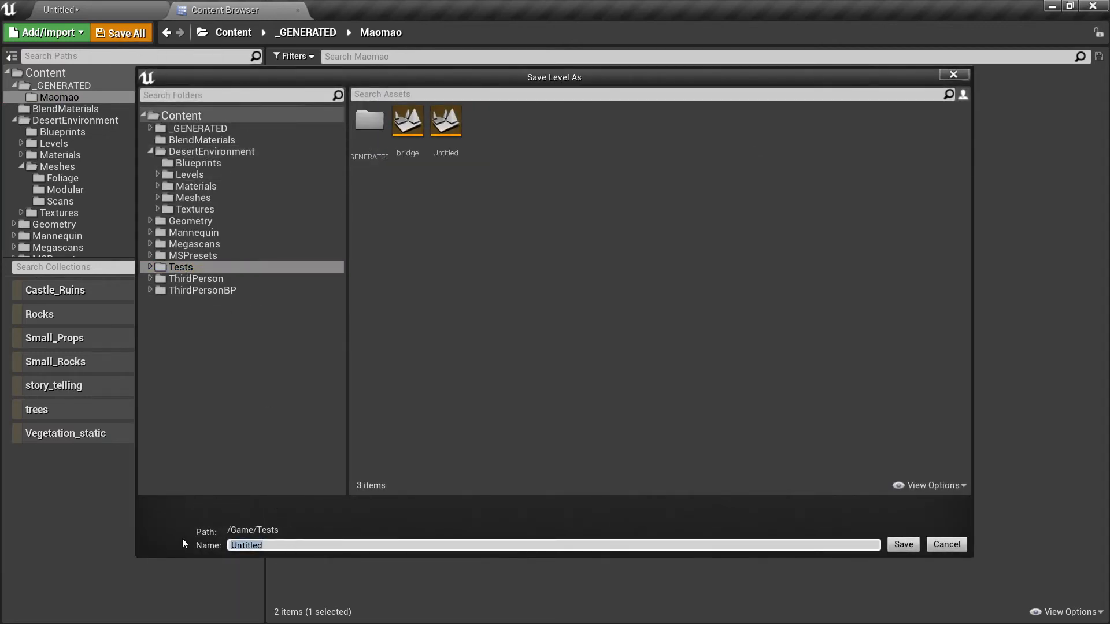
{"action": "type", "text": "modeling_GYM"}
{"action": "key", "text": "Return"}
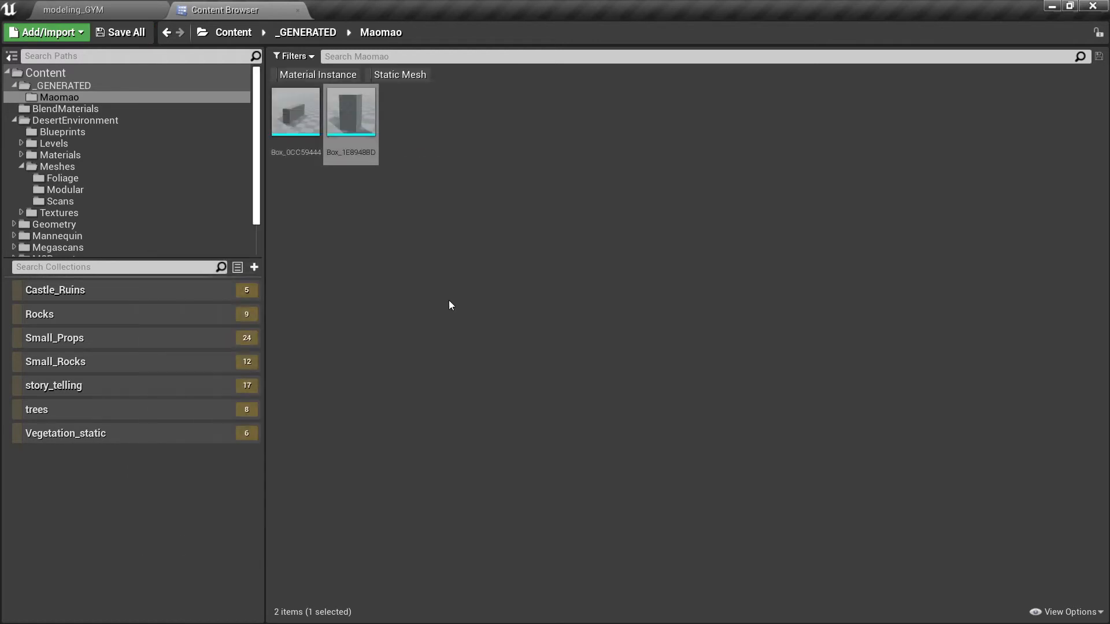
- Restart the Box tool in the modeling_GYM level and review the generated asset options in the Modeling Mode project settings
{"action": "left_click", "coordinate": [86, 10]}
{"action": "key", "text": "s"}
{"action": "mouse_move", "coordinate": [408, 277]}
{"action": "right_mouse_down"}
{"action": "mouse_move", "coordinate": [379, 273]}
{"action": "mouse_move", "coordinate": [408, 277]}
{"action": "right_mouse_up"}
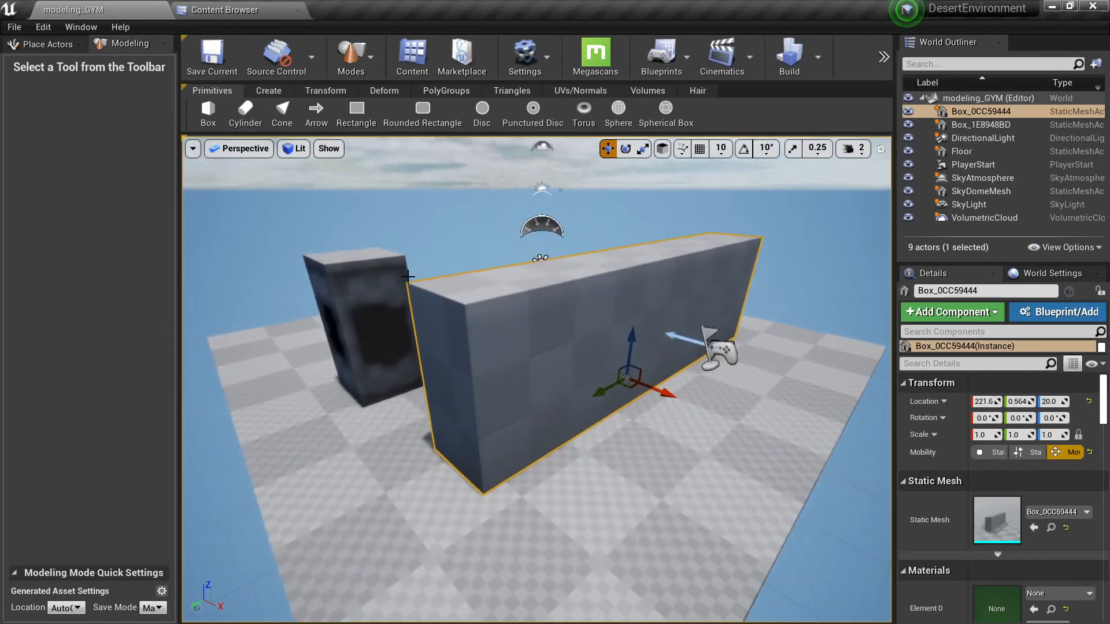
{"action": "left_click", "coordinate": [208, 112]}
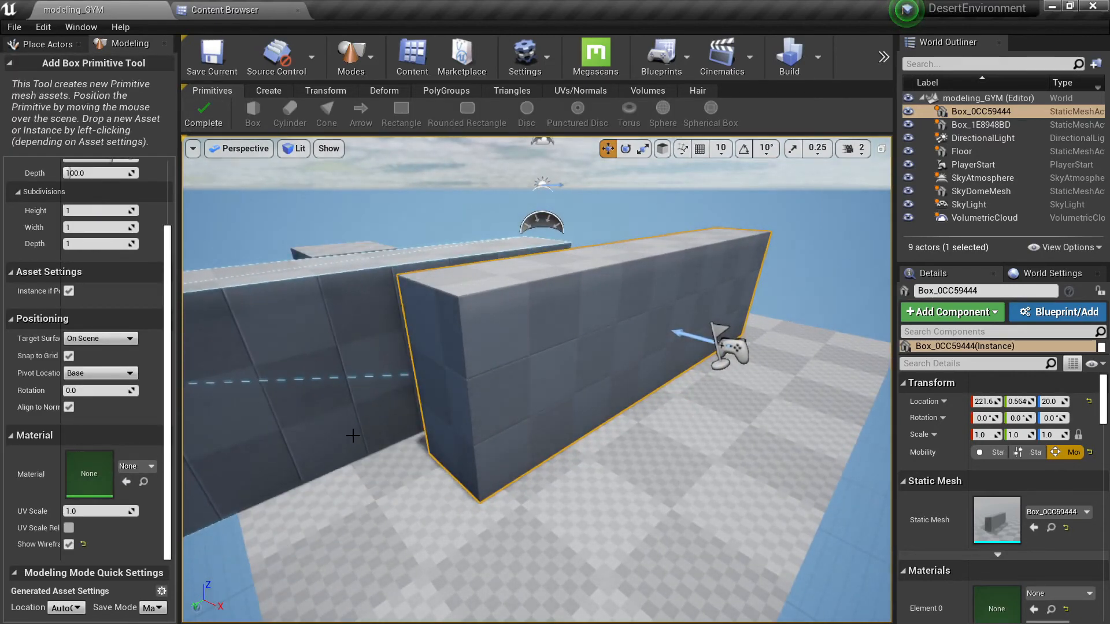
{"action": "left_click", "coordinate": [161, 591]}
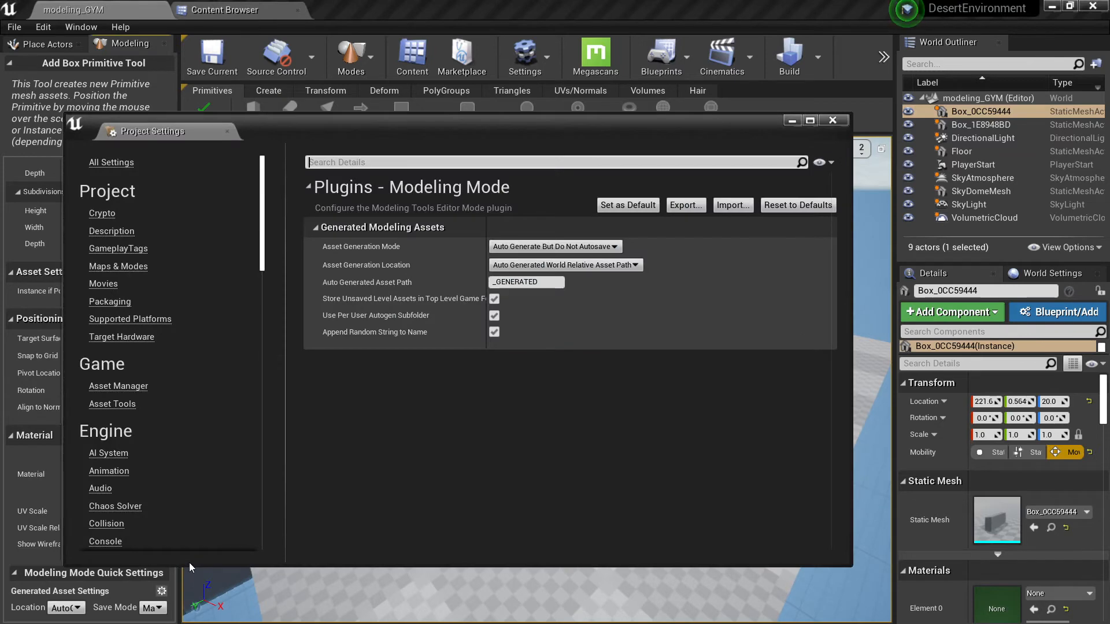
{"action": "left_click", "coordinate": [836, 122]}
- Try Current Folder as the generated asset location, return to an AutoGen folder, and set the save mode to AutoSave New Assets
{"action": "left_click", "coordinate": [70, 608]}
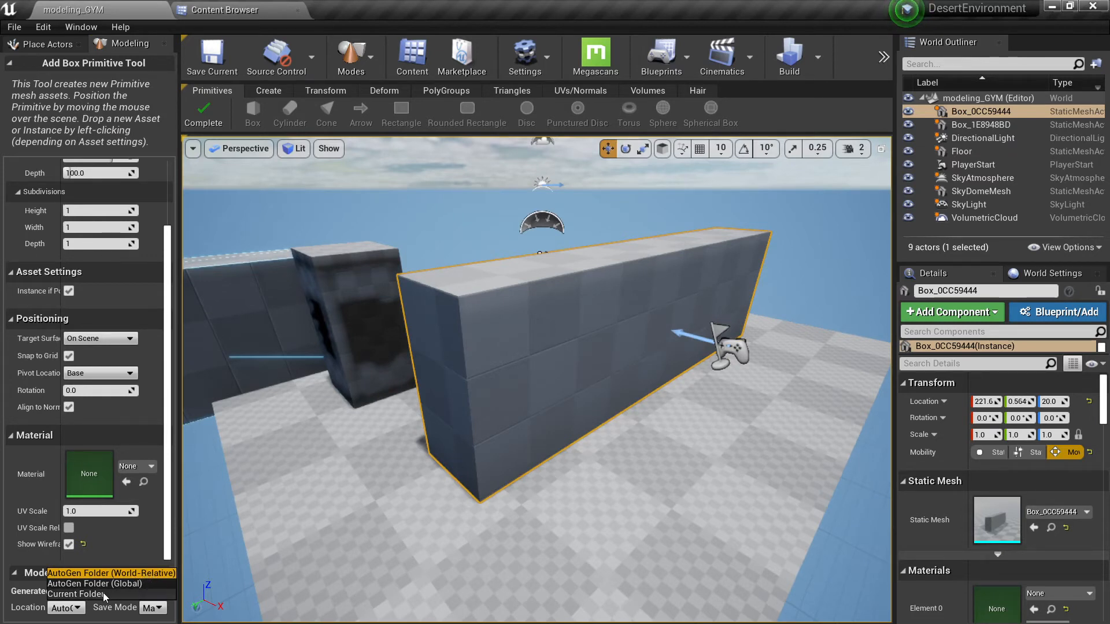
{"action": "left_click", "coordinate": [75, 594]}
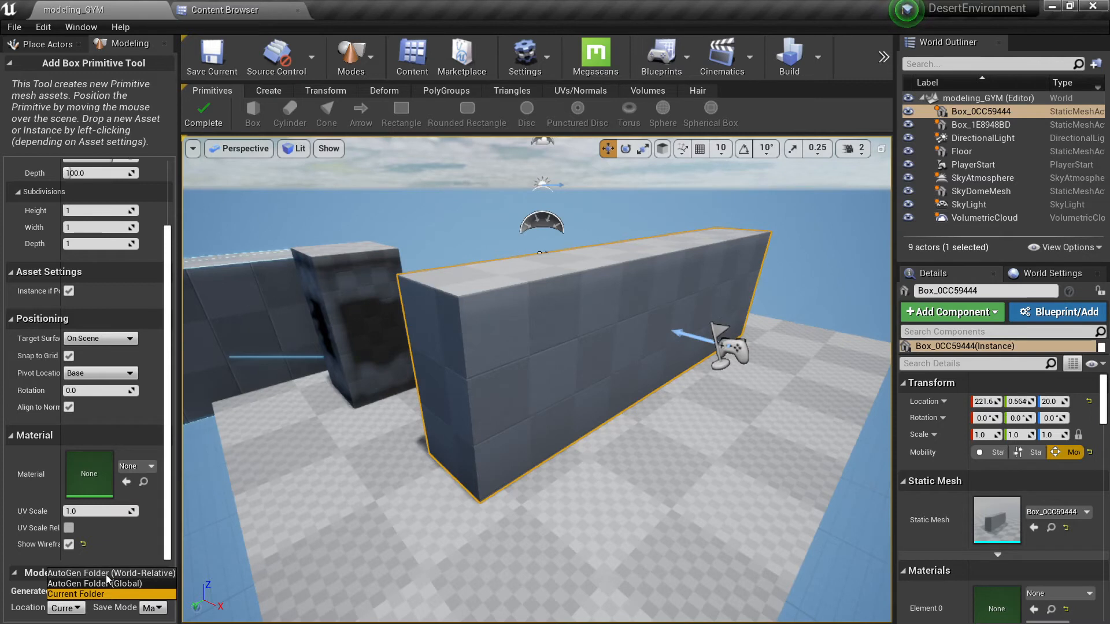
{"action": "left_click", "coordinate": [106, 583]}
{"action": "left_click", "coordinate": [75, 608]}
{"action": "left_click", "coordinate": [100, 584]}
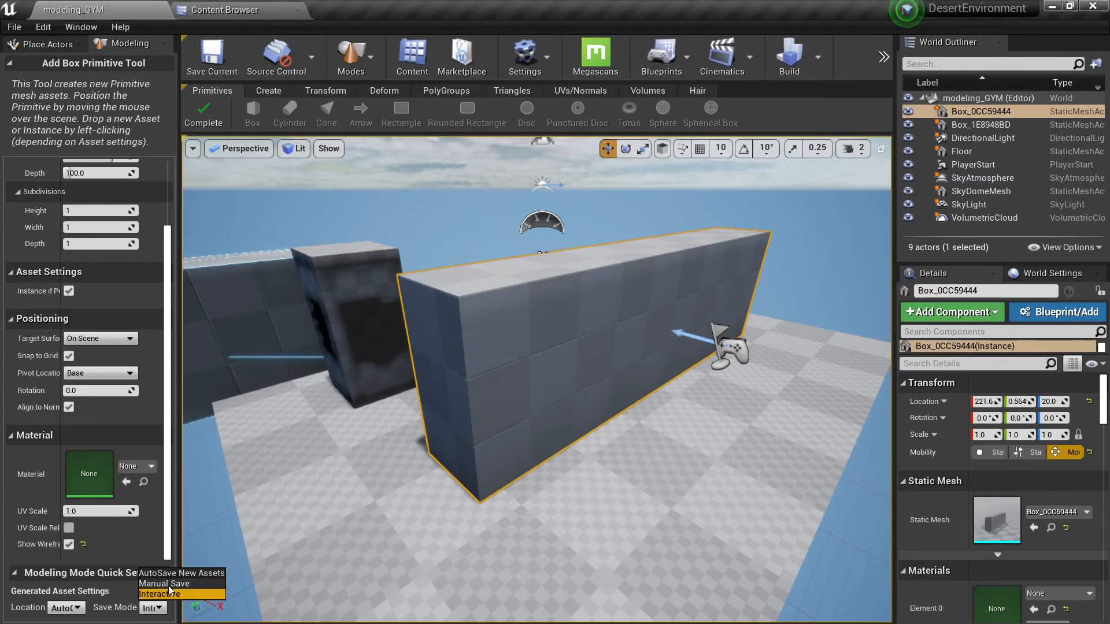
{"action": "left_click", "coordinate": [167, 584]}
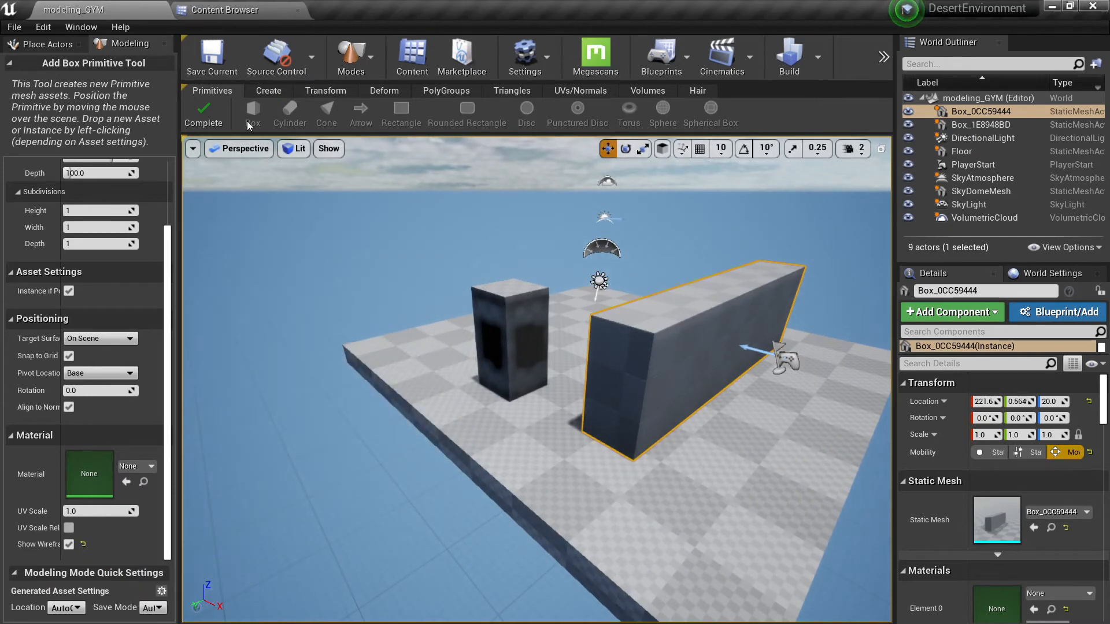
- Narrow the next box to a width of about 115 and place it on the floor beside the long box
{"action": "scroll", "coordinate": [137, 226], "scroll_direction": "up", "scroll_amount": 3}
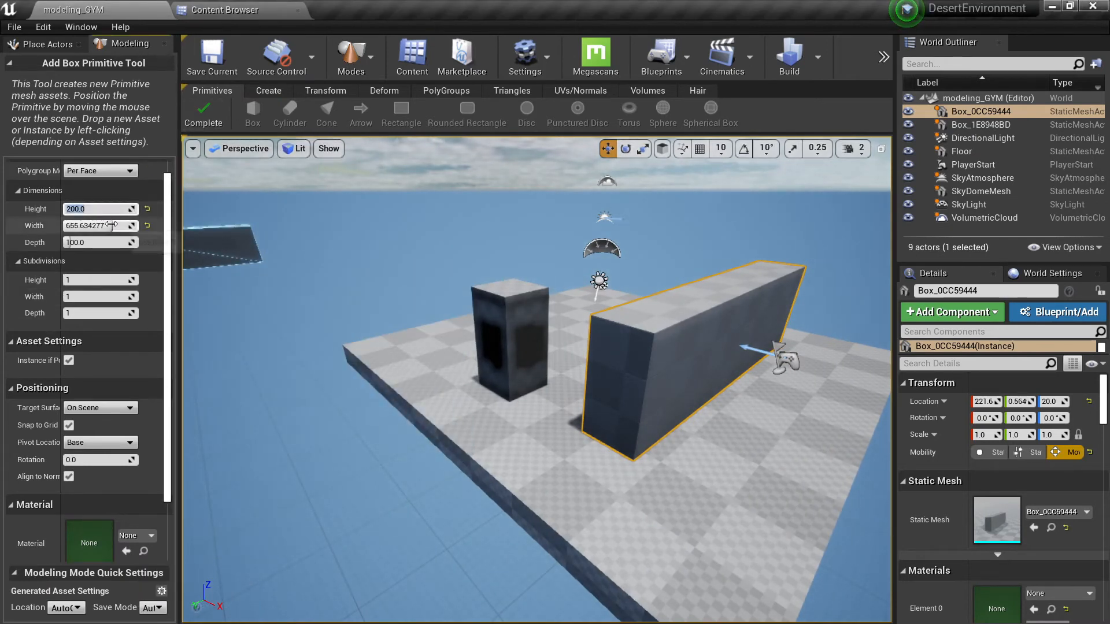
{"action": "left_click_drag", "start_coordinate": [137, 226], "coordinate": [92, 226]}
{"action": "left_click", "coordinate": [695, 503]}
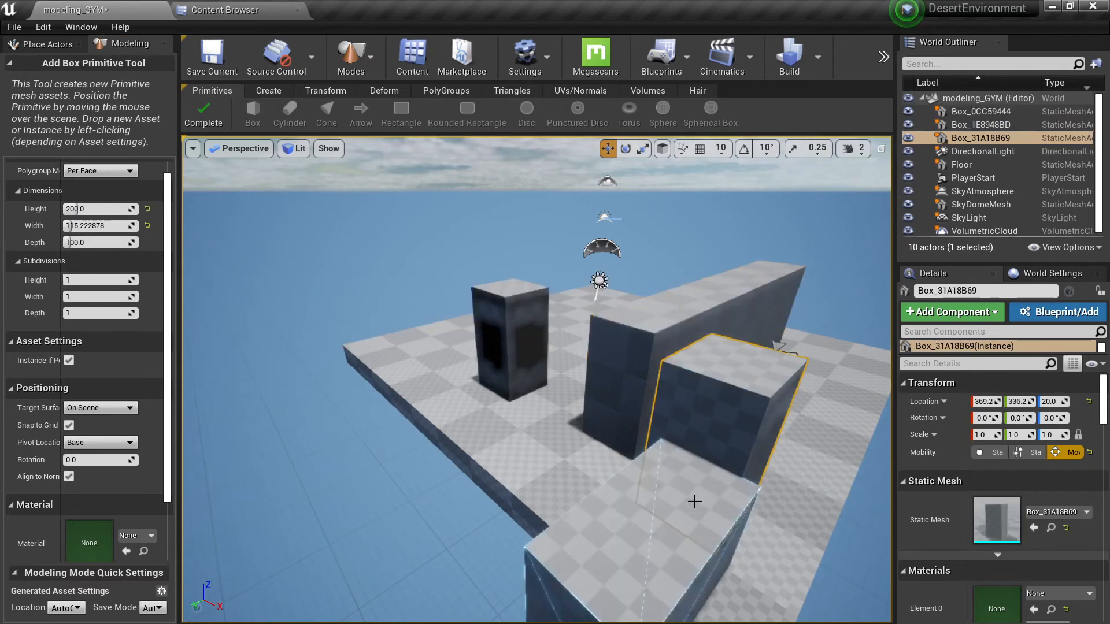
- Find the newly placed box's mesh asset in the user subfolder of Tests/_GENERATED
{"action": "left_click", "coordinate": [232, 7]}
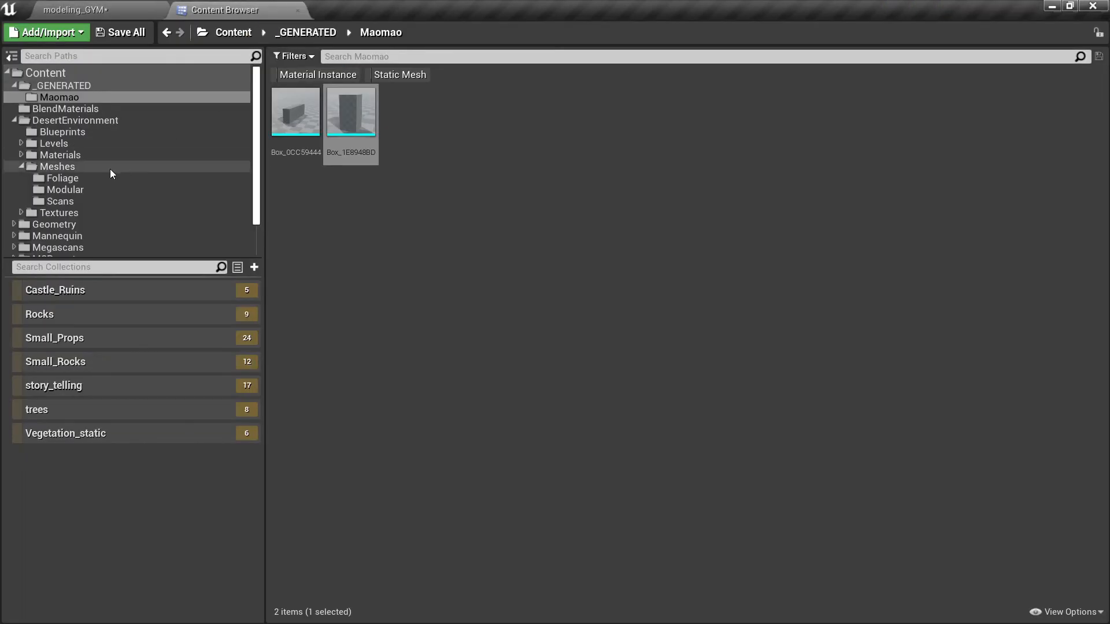
{"action": "scroll", "coordinate": [110, 169], "scroll_direction": "down", "scroll_amount": 3}
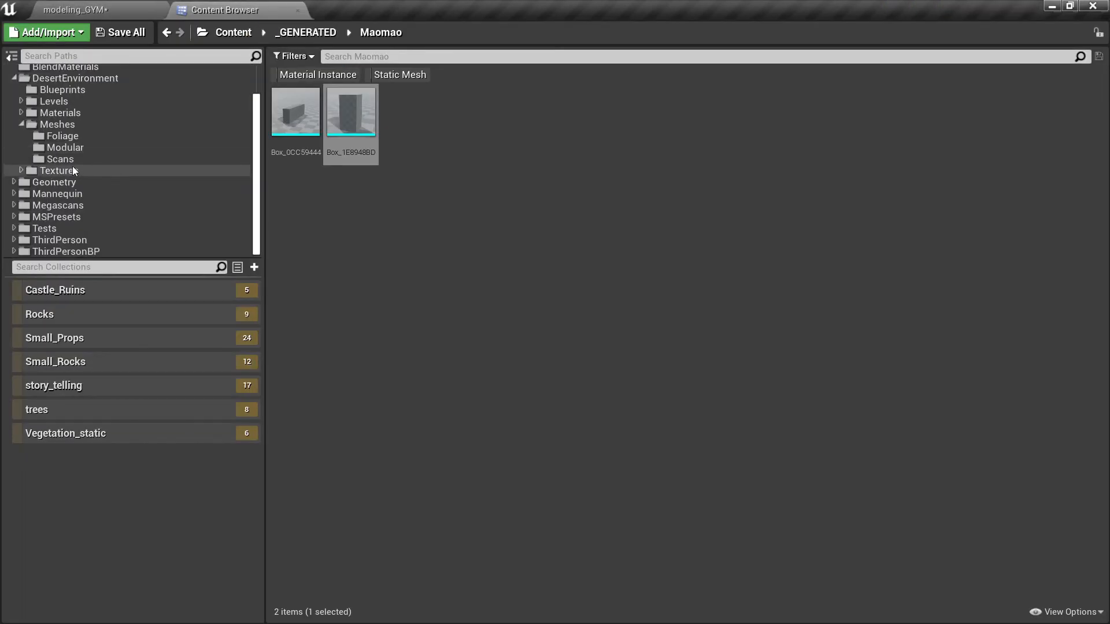
{"action": "left_click", "coordinate": [68, 230]}
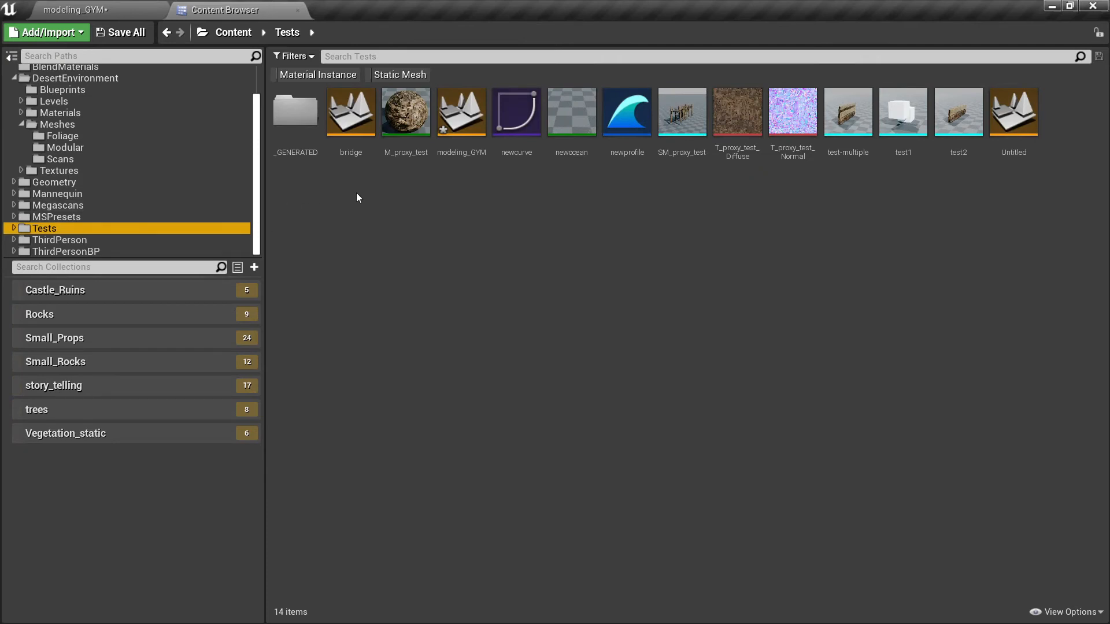
{"action": "double_click", "coordinate": [296, 111]}
{"action": "double_click", "coordinate": [296, 111]}
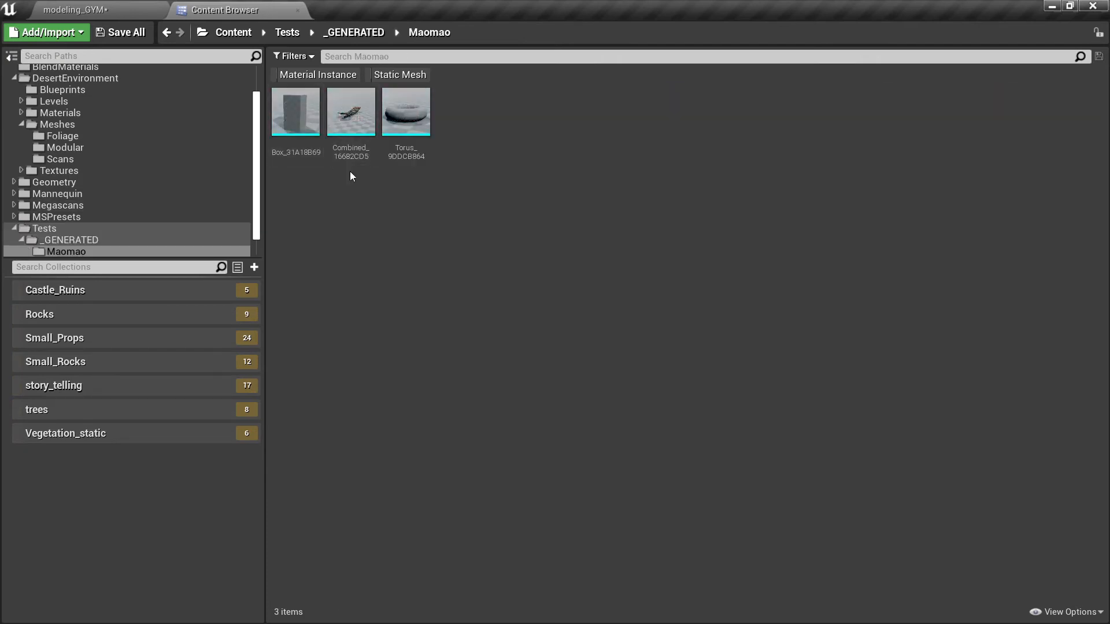
{"action": "left_click", "coordinate": [322, 142]}
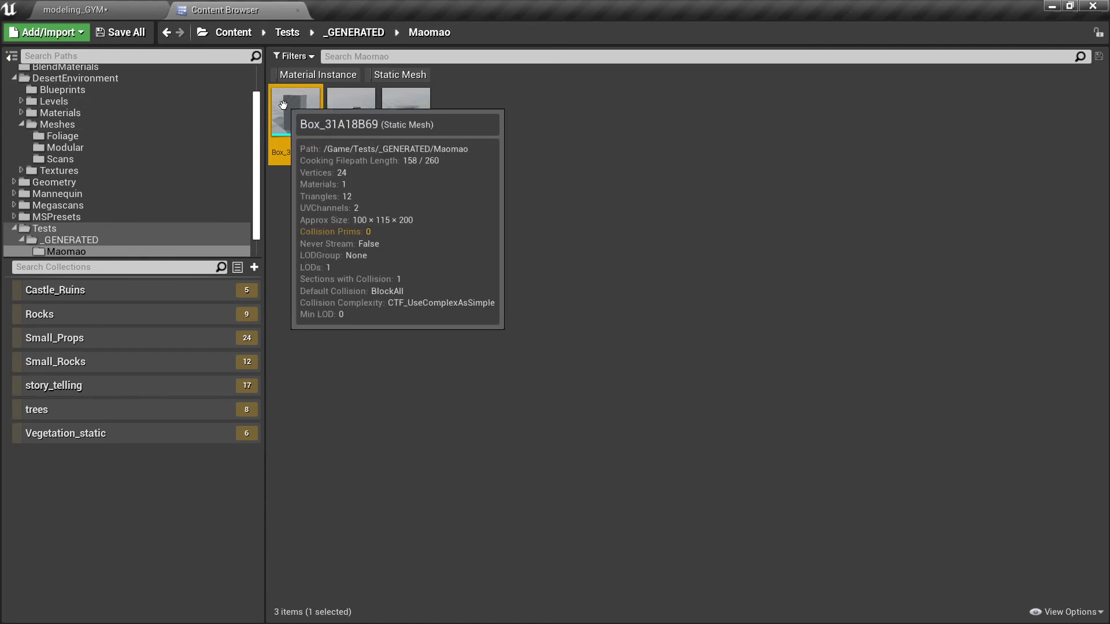
- Compare where the _GENERATED folders sit directly under Content and under Tests in the folder tree
{"action": "scroll", "coordinate": [58, 214], "scroll_direction": "down", "scroll_amount": 2}
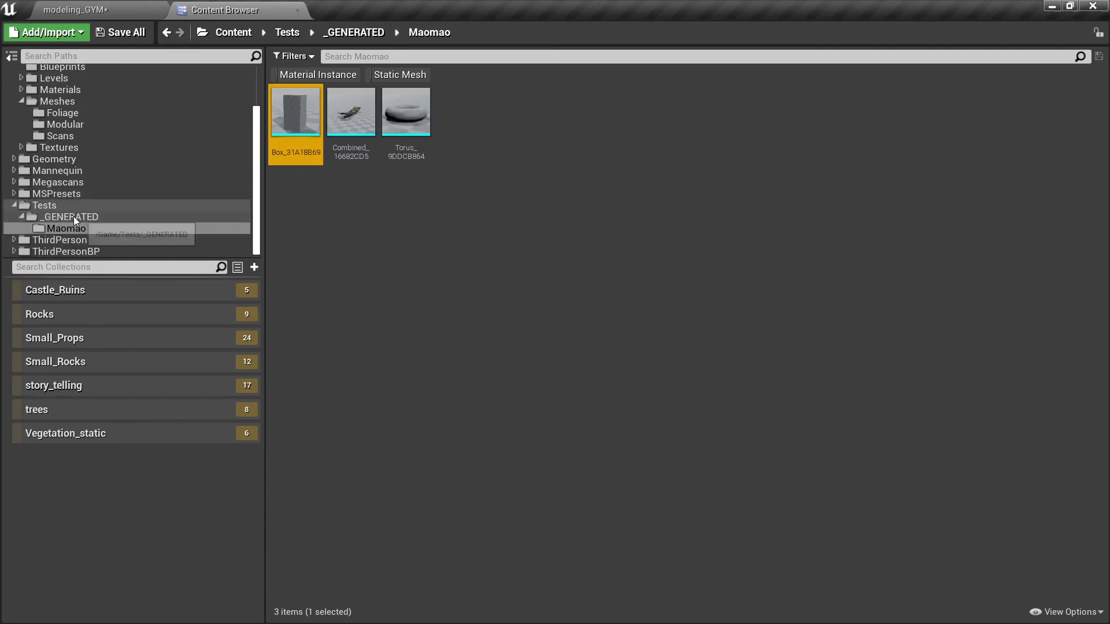
{"action": "scroll", "coordinate": [67, 155], "scroll_direction": "up", "scroll_amount": 3}
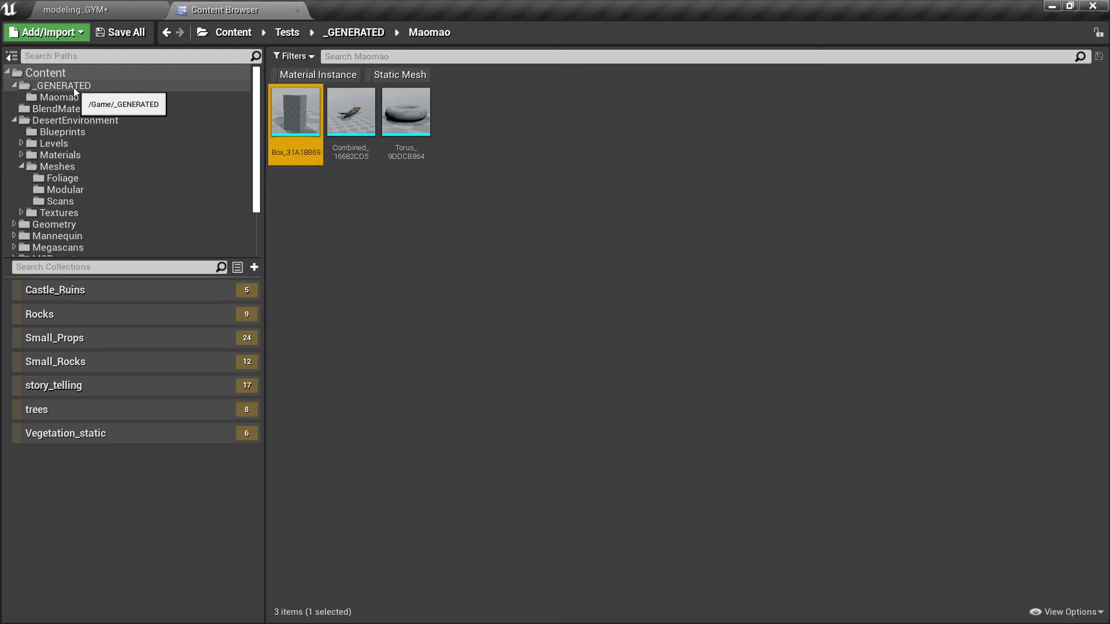
{"action": "scroll", "coordinate": [51, 216], "scroll_direction": "down", "scroll_amount": 3}
{"action": "scroll", "coordinate": [86, 148], "scroll_direction": "up", "scroll_amount": 3}
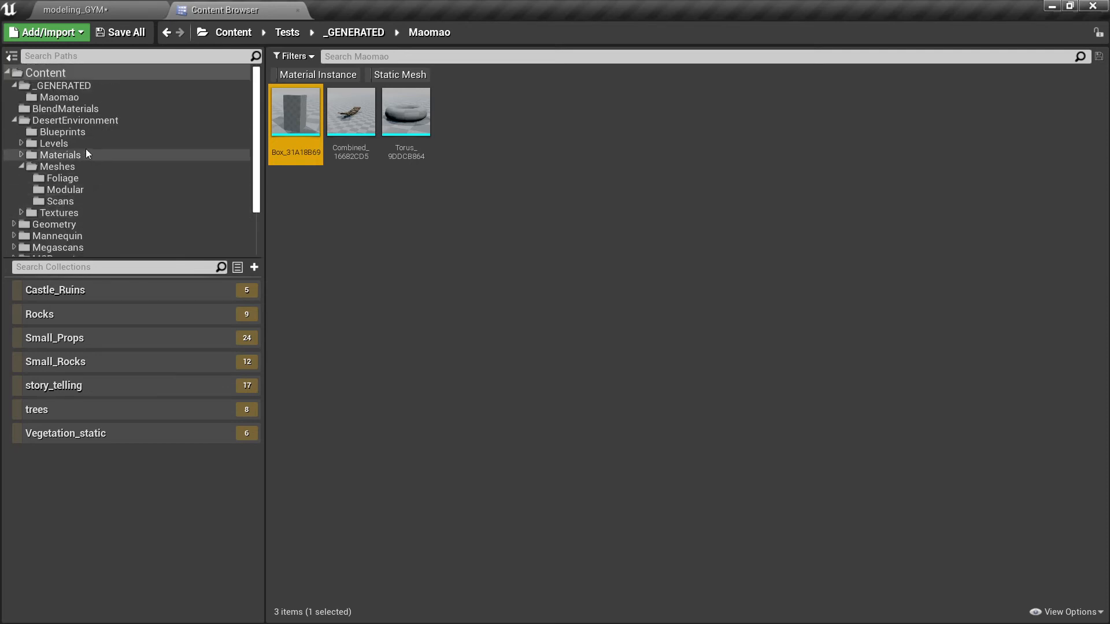
{"action": "scroll", "coordinate": [38, 217], "scroll_direction": "down", "scroll_amount": 3}
{"action": "scroll", "coordinate": [62, 84], "scroll_direction": "up", "scroll_amount": 3}
{"action": "scroll", "coordinate": [89, 203], "scroll_direction": "down", "scroll_amount": 3}
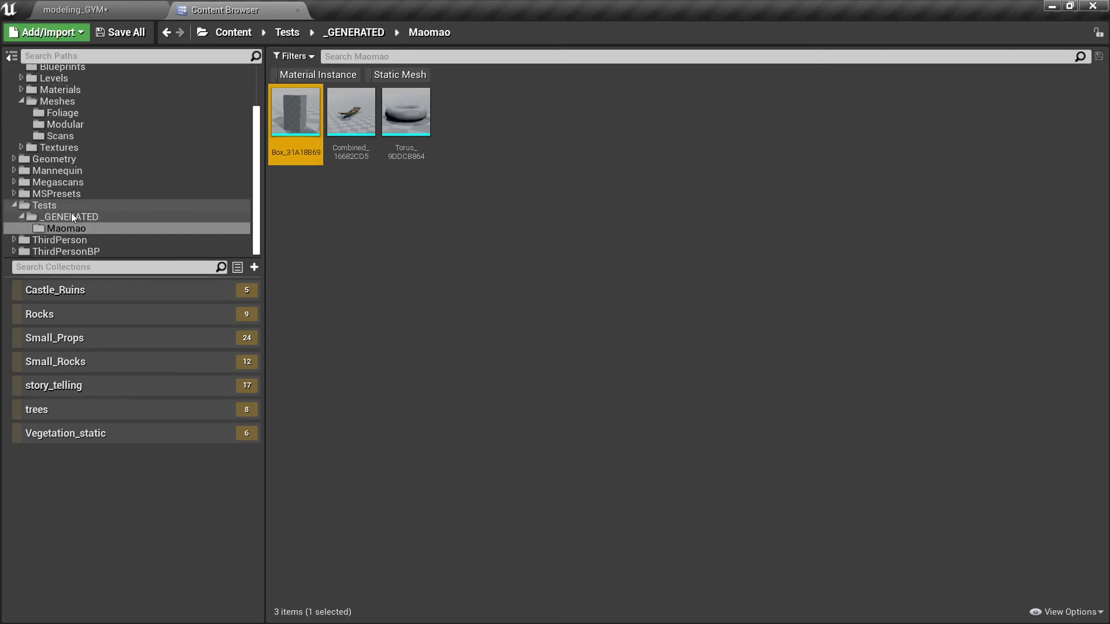
- Check the modeling_GYM level's location in Tests and review the meshes stored in the _GENERATED subfolder beside it
{"action": "left_click", "coordinate": [146, 8]}
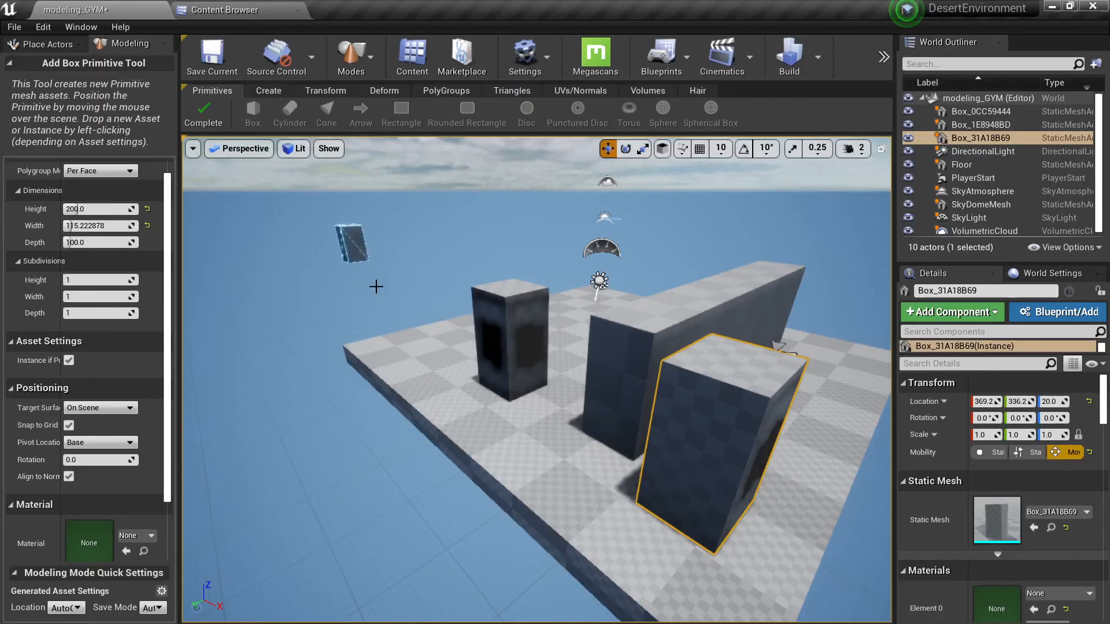
{"action": "key", "text": "w"}
{"action": "right_click_drag", "start_coordinate": [376, 287], "coordinate": [468, 240]}
{"action": "left_click", "coordinate": [222, 10]}
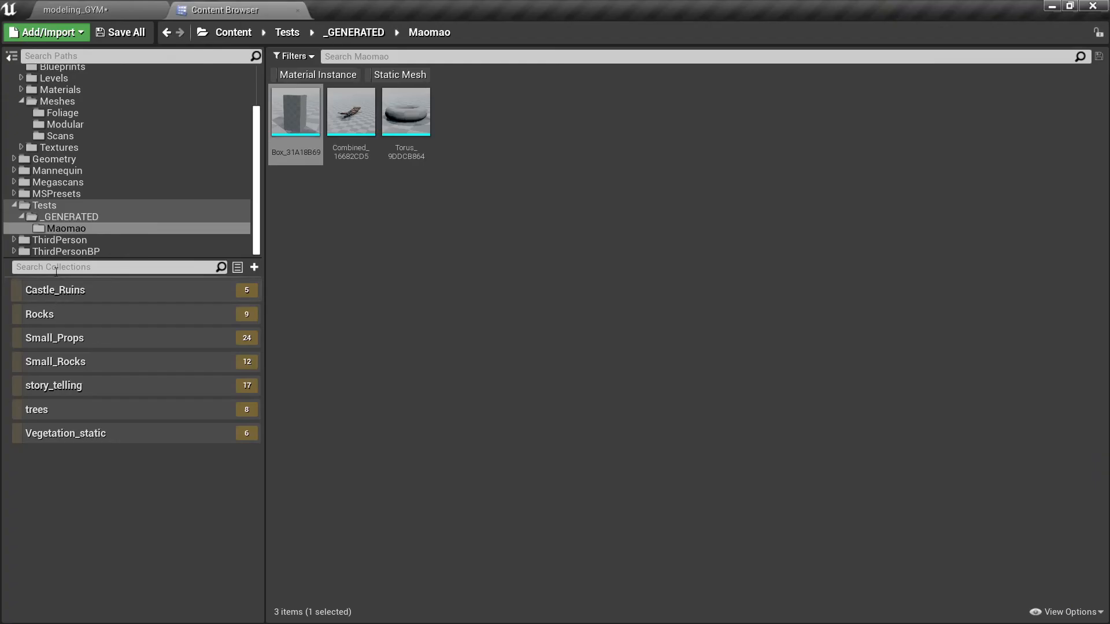
{"action": "left_click", "coordinate": [48, 206]}
{"action": "left_click", "coordinate": [466, 112]}
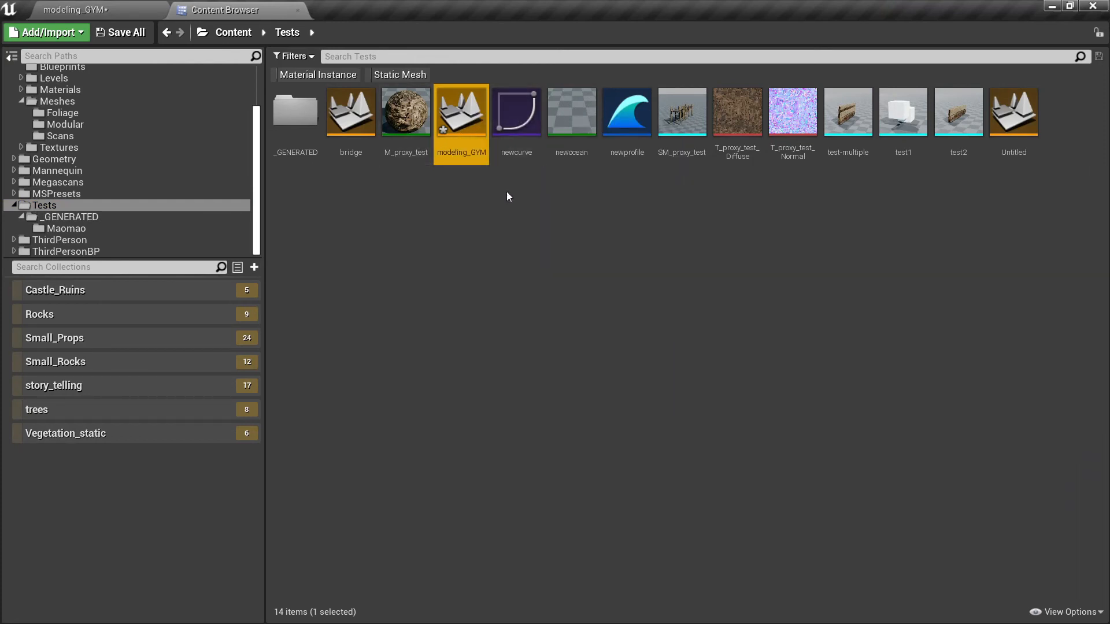
{"action": "double_click", "coordinate": [295, 133]}
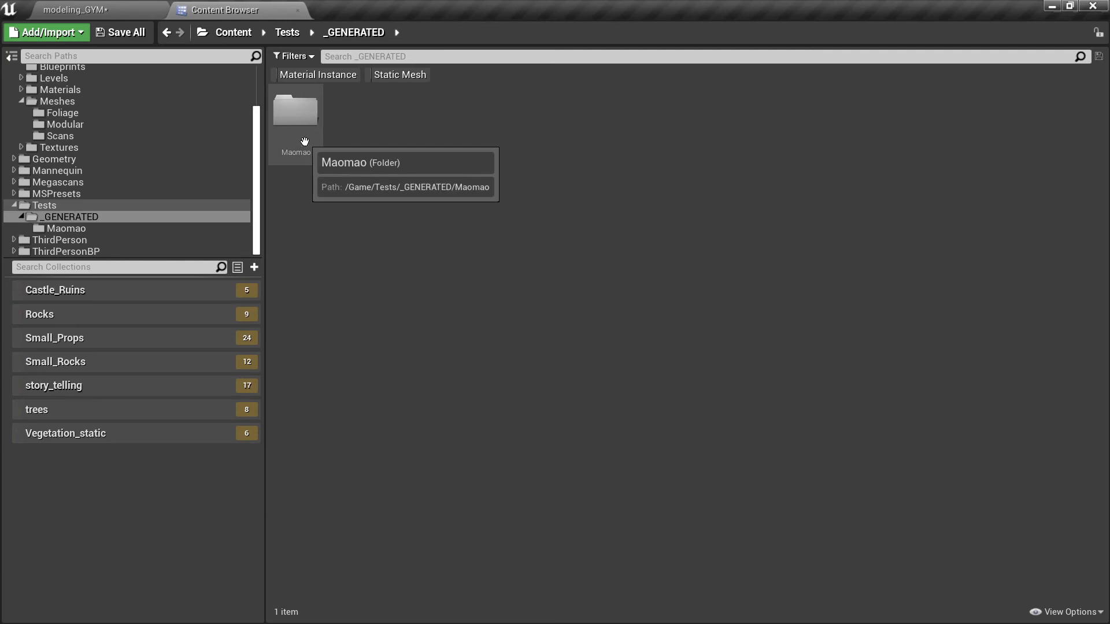
{"action": "double_click", "coordinate": [305, 142]}
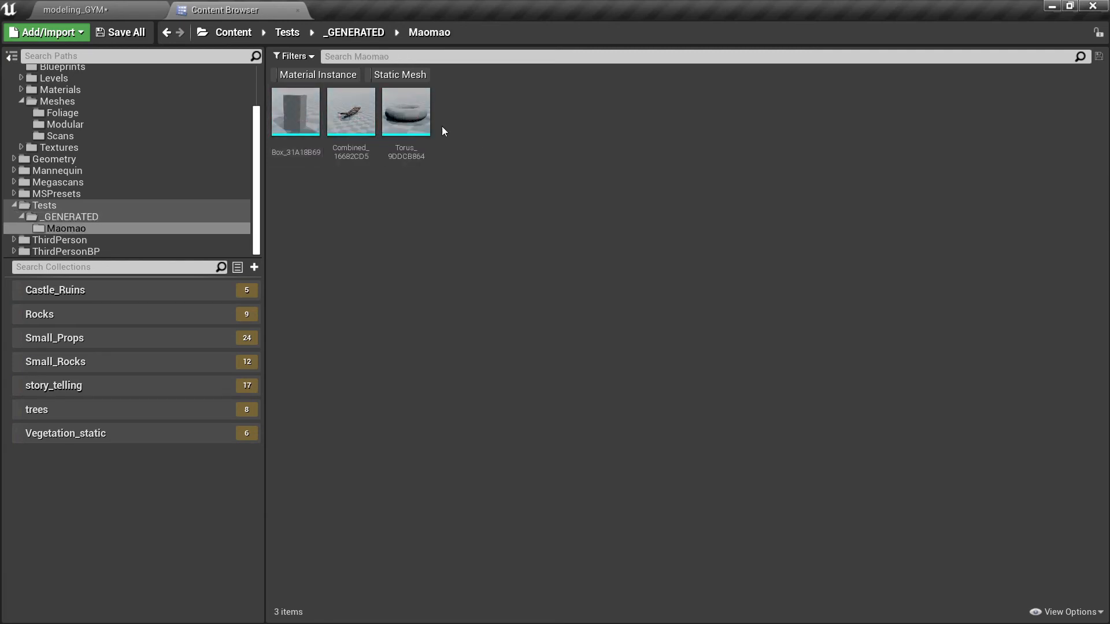
- Finish the Box tool and place a cylinder with radius 50 and height 200 on the open floor in front of the long box
{"action": "left_click", "coordinate": [137, 12]}
{"action": "right_click_drag", "start_coordinate": [503, 352], "coordinate": [504, 393]}
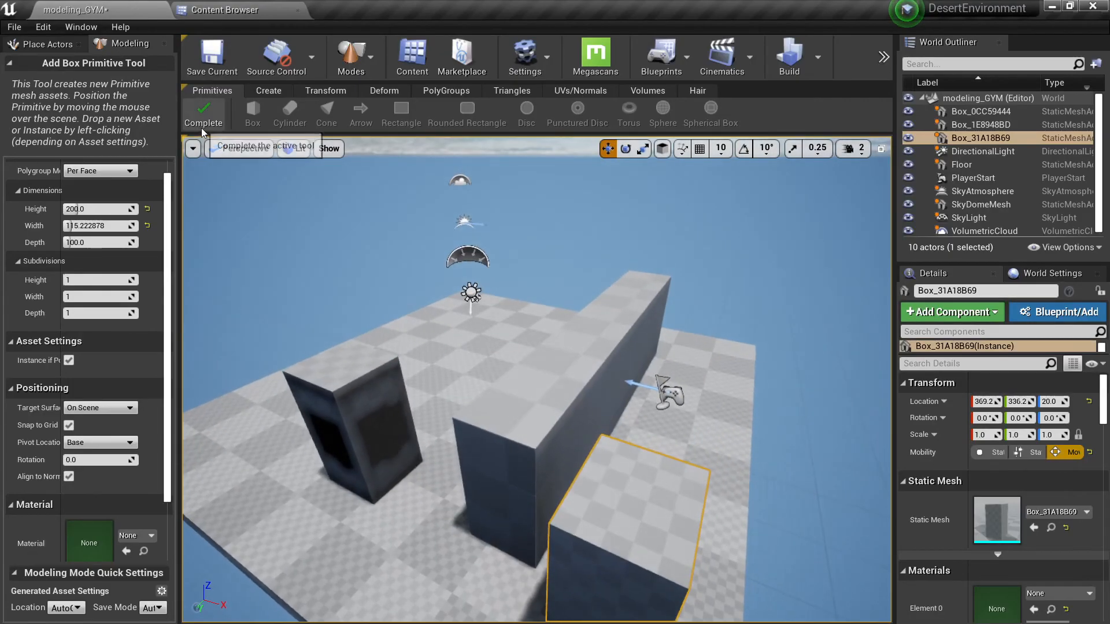
{"action": "left_click", "coordinate": [202, 128]}
{"action": "key", "text": "a"}
{"action": "right_click_drag", "start_coordinate": [454, 242], "coordinate": [601, 263]}
{"action": "left_click", "coordinate": [245, 111]}
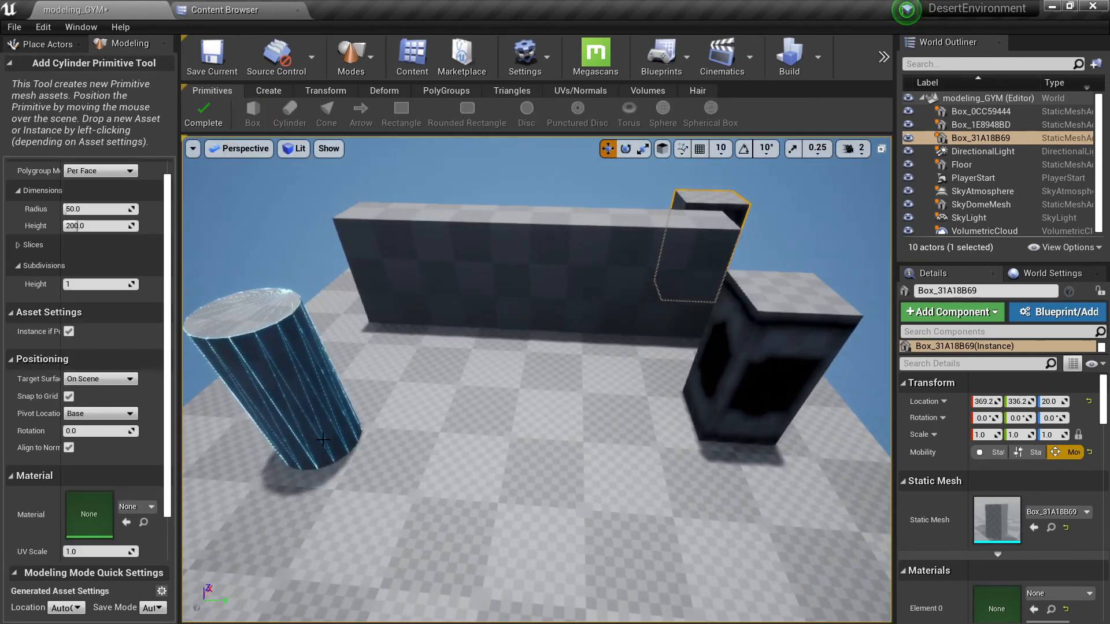
{"action": "left_click", "coordinate": [323, 440]}
{"action": "left_click", "coordinate": [214, 121]}
- Place a cone with radius 50 and height 200 beside the cylinder and an arrow primitive beside the cone
{"action": "left_click", "coordinate": [326, 111]}
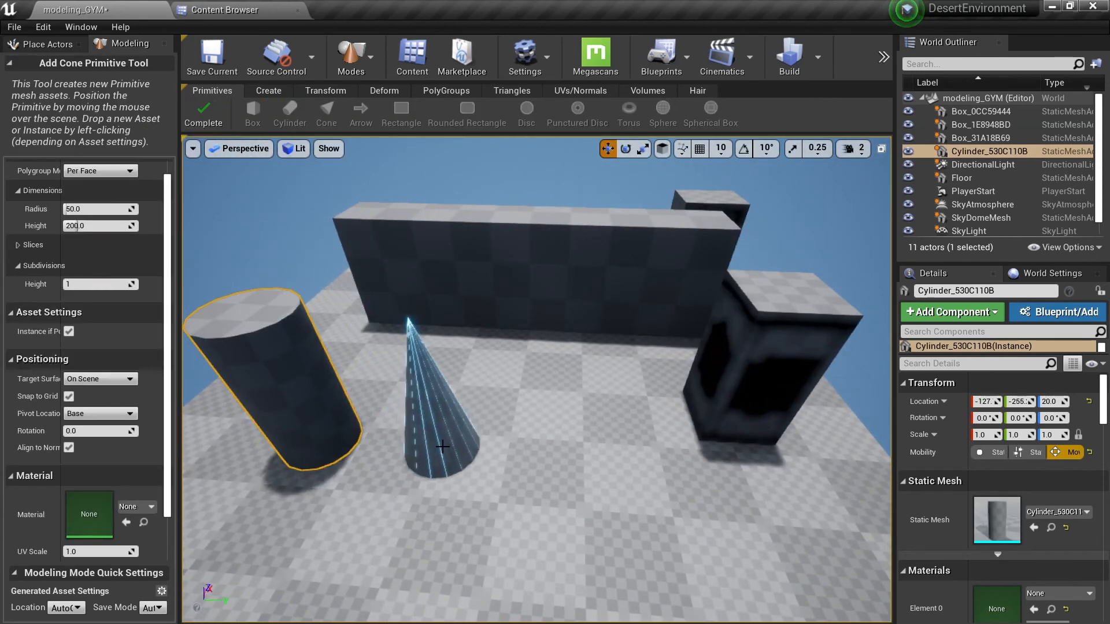
{"action": "left_click", "coordinate": [443, 446]}
{"action": "left_click", "coordinate": [203, 121]}
{"action": "left_click", "coordinate": [361, 111]}
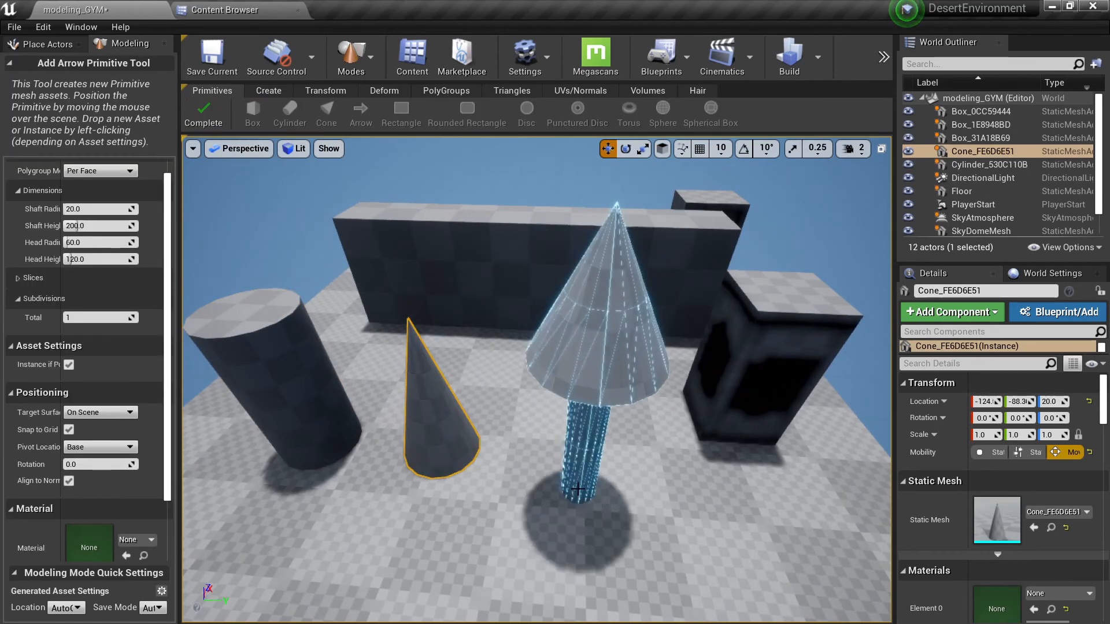
{"action": "left_click", "coordinate": [569, 494]}
{"action": "left_click", "coordinate": [205, 117]}
- Place a 100 by 100 rectangle near the floor's edge and a rounded rectangle with corner radius 25 between it and the arrow
{"action": "right_click_drag", "start_coordinate": [555, 404], "coordinate": [578, 413]}
{"action": "left_click", "coordinate": [358, 115]}
{"action": "left_click", "coordinate": [604, 456]}
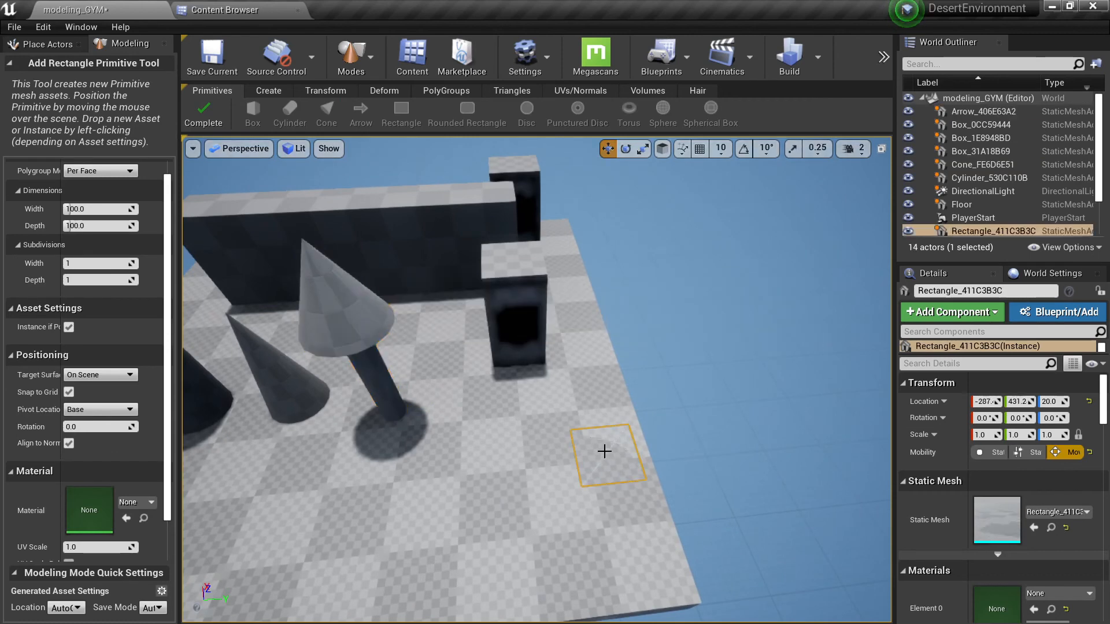
{"action": "left_click", "coordinate": [217, 112]}
{"action": "left_click", "coordinate": [413, 122]}
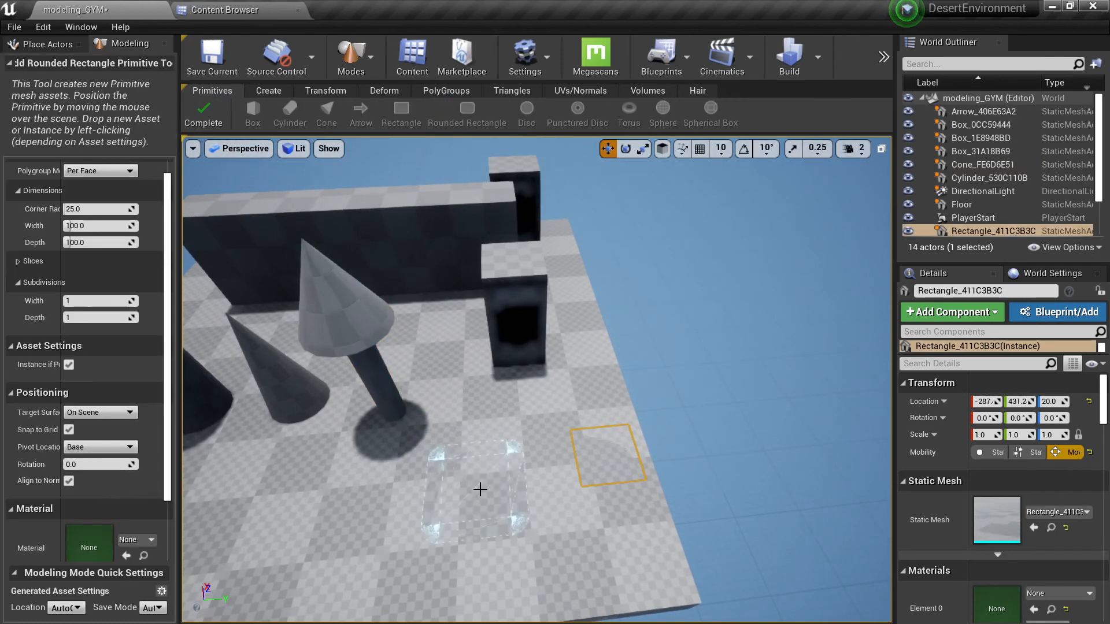
{"action": "left_click", "coordinate": [485, 489]}
{"action": "scroll", "coordinate": [503, 489], "scroll_direction": "up", "scroll_amount": 5}
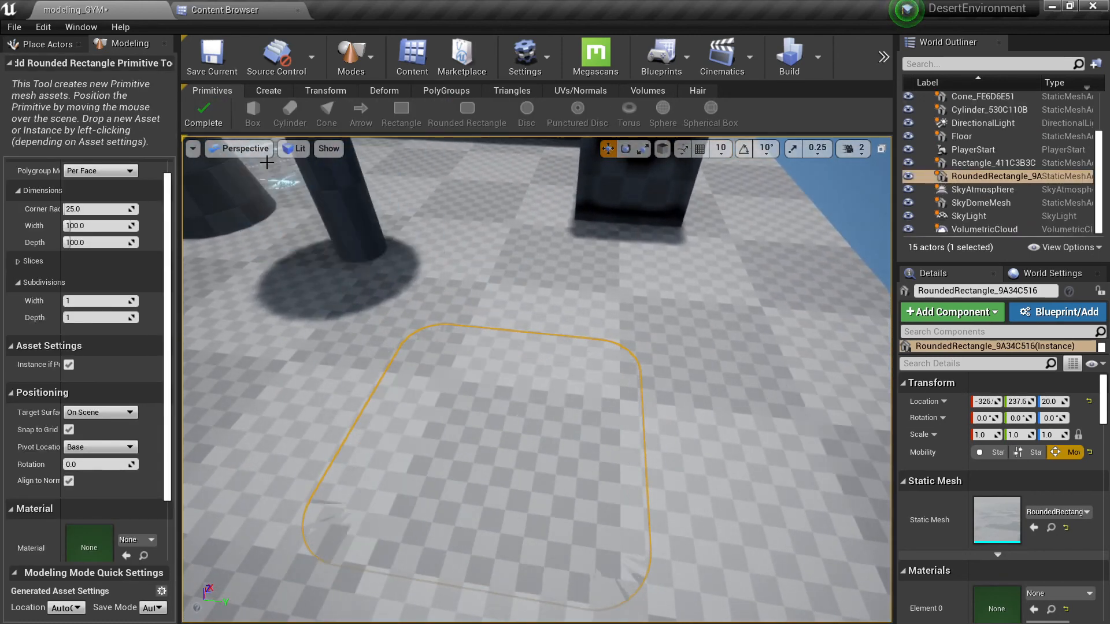
{"action": "left_click", "coordinate": [197, 112]}
- Place a torus on the floor in front of the cone and arrow
{"action": "key", "text": "s"}
{"action": "right_click_drag", "start_coordinate": [404, 278], "coordinate": [408, 246]}
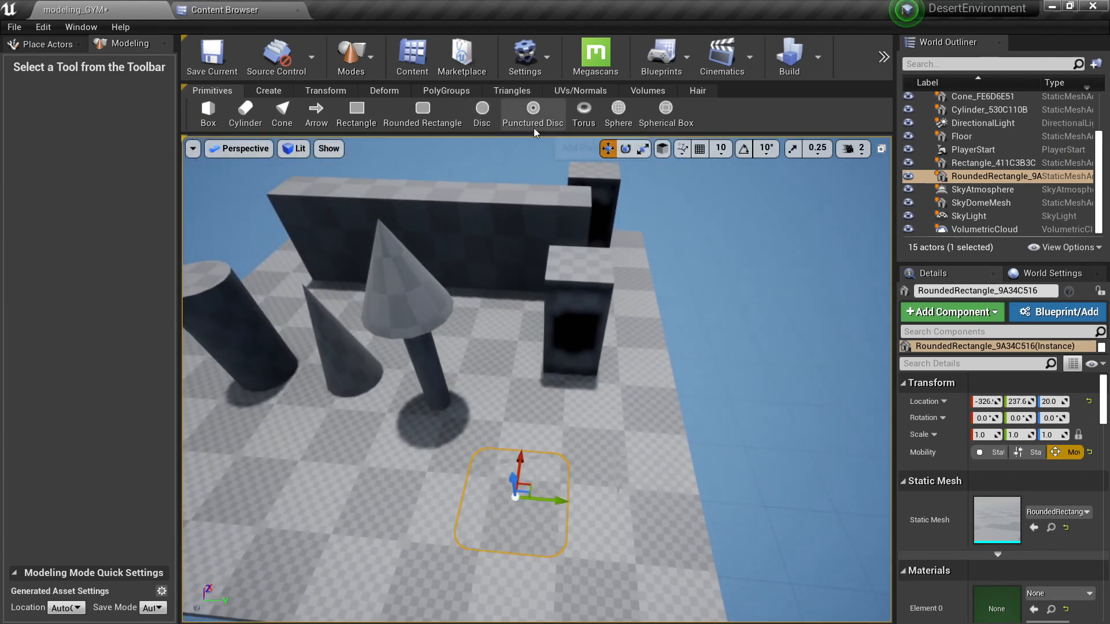
{"action": "right_click_drag", "start_coordinate": [577, 179], "coordinate": [613, 187]}
{"action": "key", "text": "s"}
{"action": "key", "text": "a"}
{"action": "right_click_drag", "start_coordinate": [502, 247], "coordinate": [584, 243]}
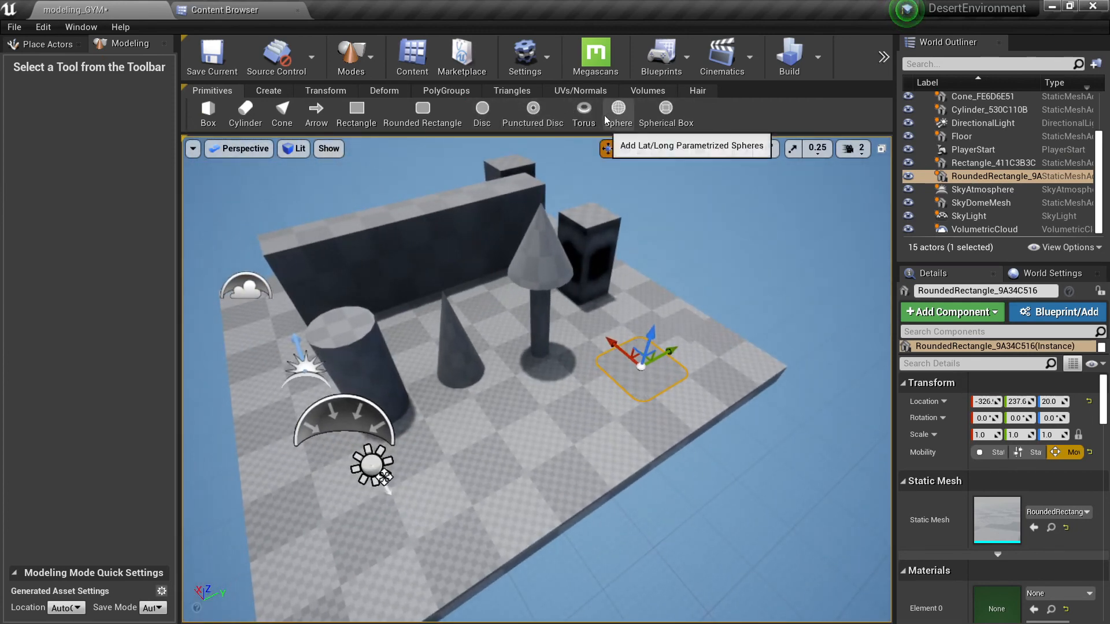
{"action": "left_click", "coordinate": [583, 110]}
{"action": "left_click", "coordinate": [506, 464]}
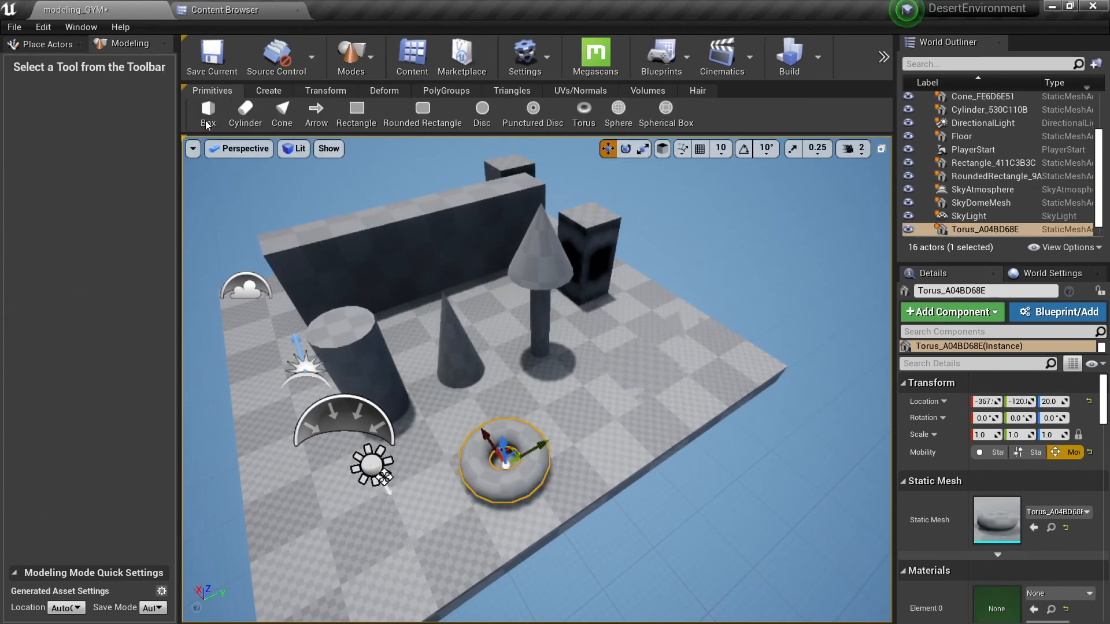
- Look through the Create and Transform tool sets, and return to the Primitives tools
{"action": "mouse_move", "coordinate": [505, 464]}
{"action": "right_mouse_down"}
{"action": "mouse_move", "coordinate": [480, 460]}
{"action": "mouse_move", "coordinate": [552, 488]}
{"action": "mouse_move", "coordinate": [547, 480]}
{"action": "mouse_move", "coordinate": [534, 474]}
{"action": "mouse_move", "coordinate": [549, 497]}
{"action": "mouse_move", "coordinate": [547, 471]}
{"action": "mouse_move", "coordinate": [515, 466]}
{"action": "right_mouse_up"}
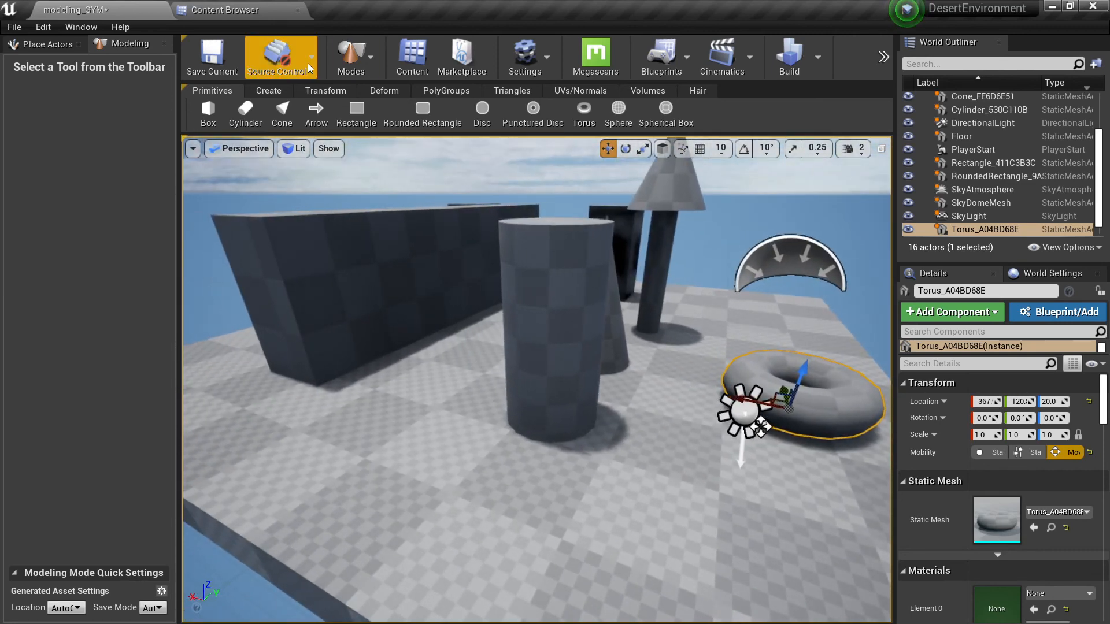
{"action": "left_click", "coordinate": [266, 91]}
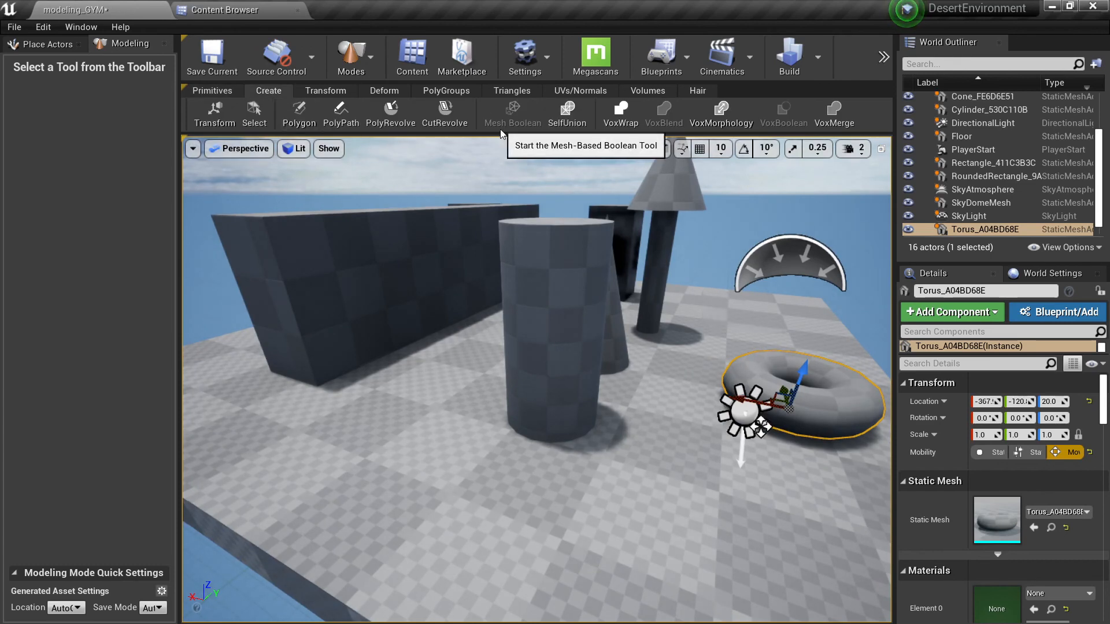
{"action": "right_click_drag", "start_coordinate": [706, 315], "coordinate": [699, 338]}
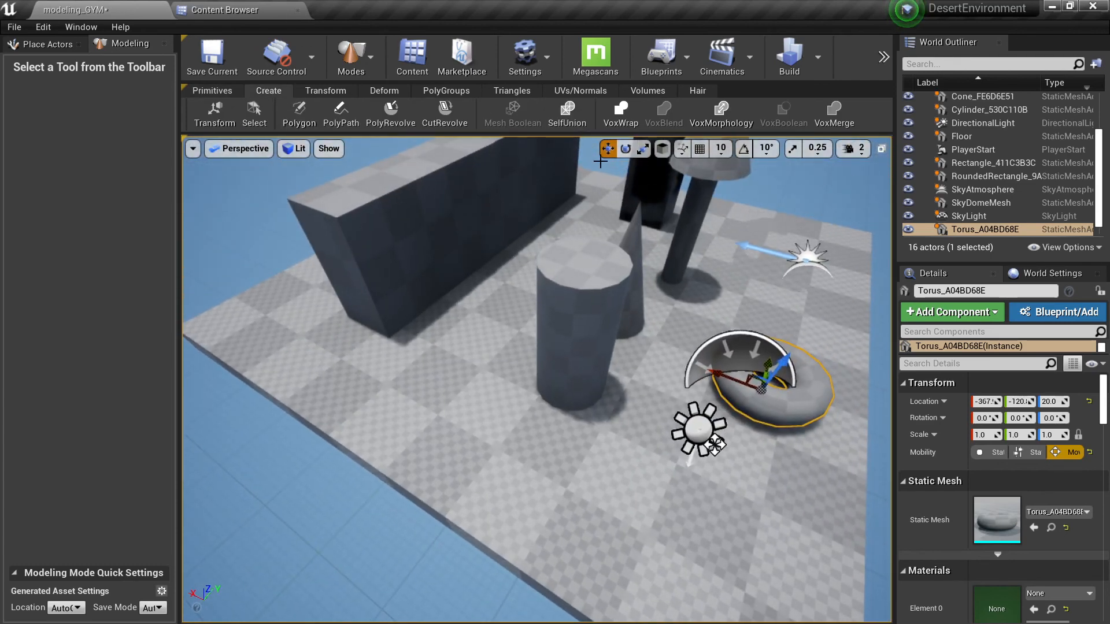
{"action": "right_click_drag", "start_coordinate": [474, 182], "coordinate": [514, 136]}
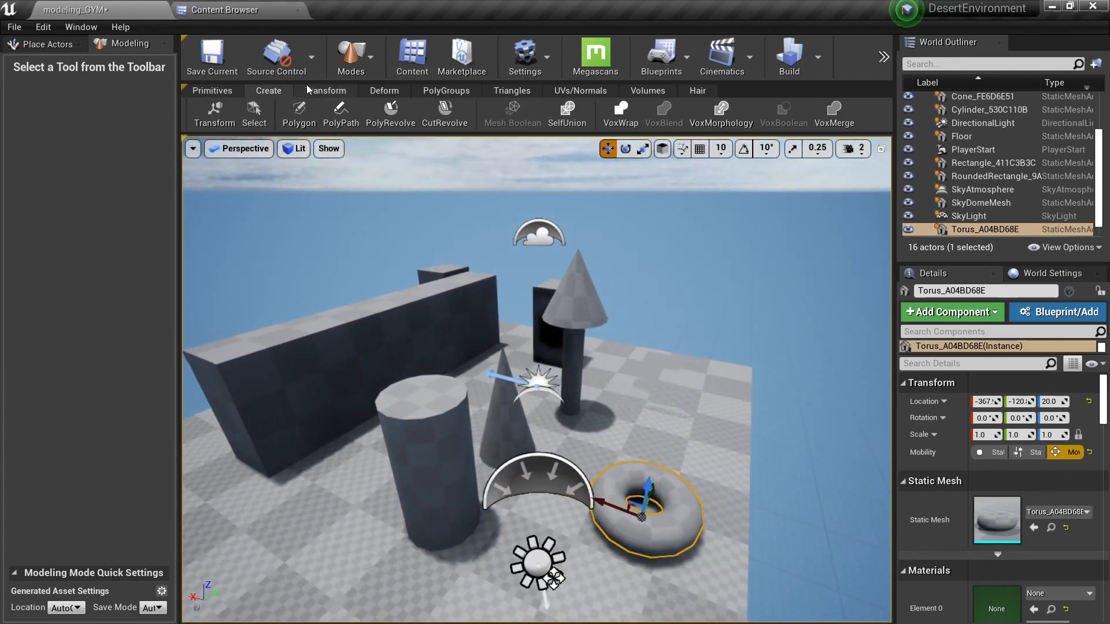
{"action": "left_click", "coordinate": [327, 91]}
{"action": "left_click", "coordinate": [222, 91]}
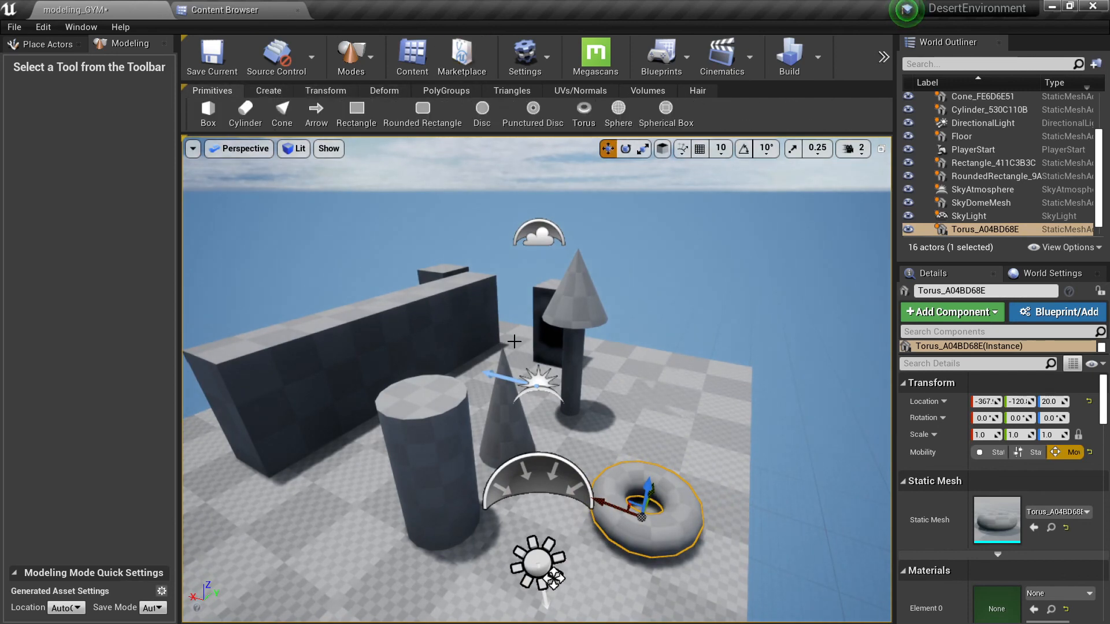
- Examine the placed cylinder, cone, arrow and torus from close up and from farther away
{"action": "right_click_drag", "start_coordinate": [514, 341], "coordinate": [424, 312]}
{"action": "key", "text": "w"}
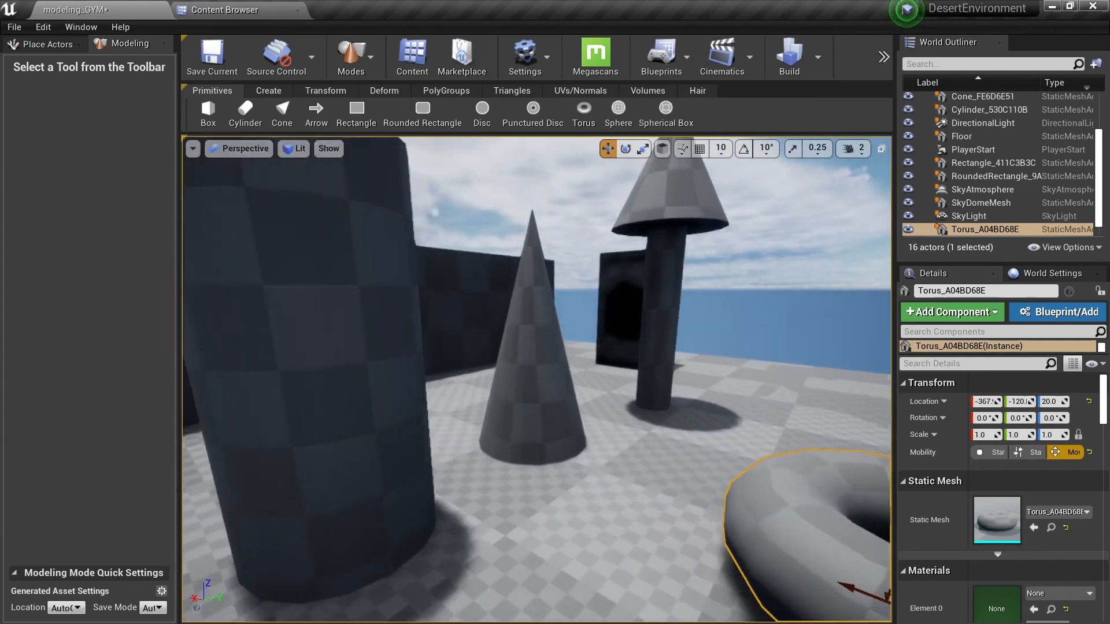
{"action": "key", "text": "s"}
{"action": "key", "text": "w"}
{"action": "key", "text": "s"}
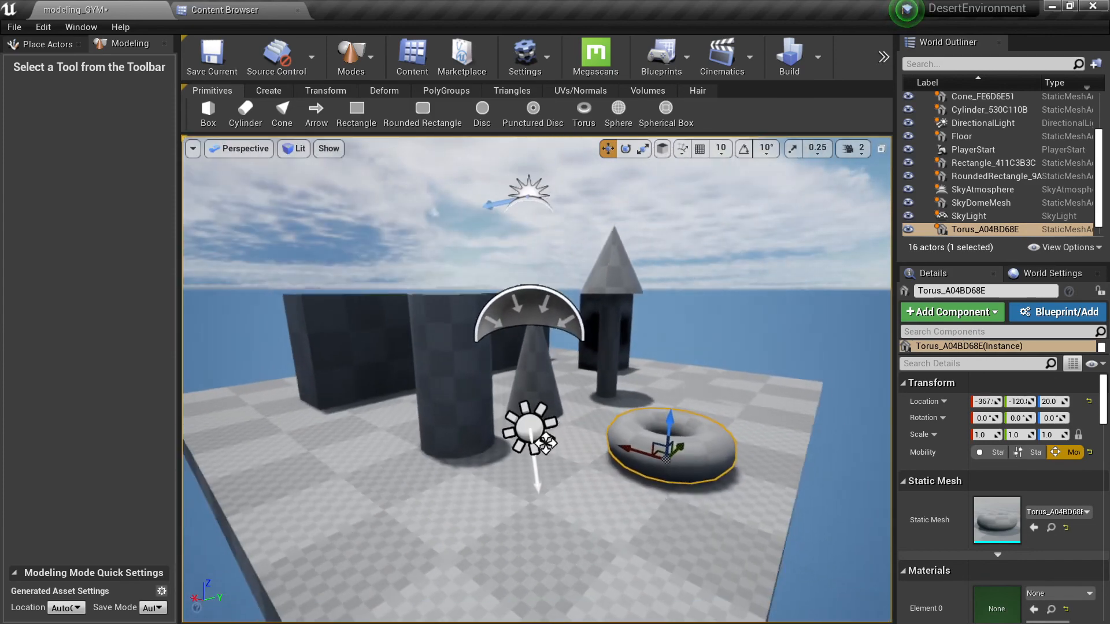
{"action": "key", "text": "d"}
{"action": "key", "text": "e"}
{"action": "key", "text": "a"}
{"action": "key", "text": "q"}
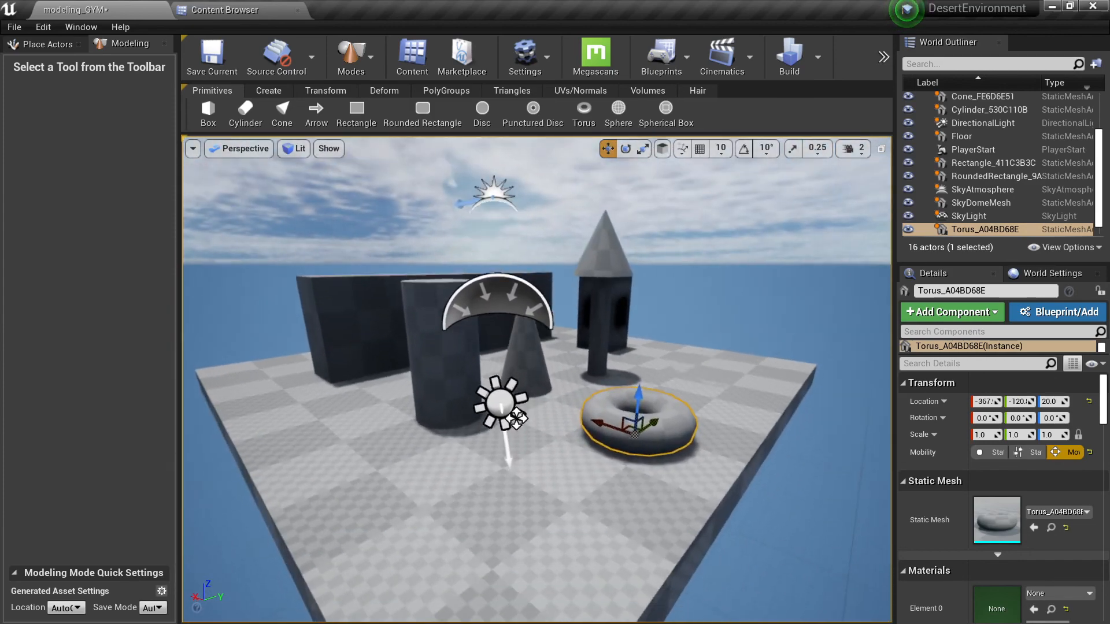
{"action": "key", "text": "w"}
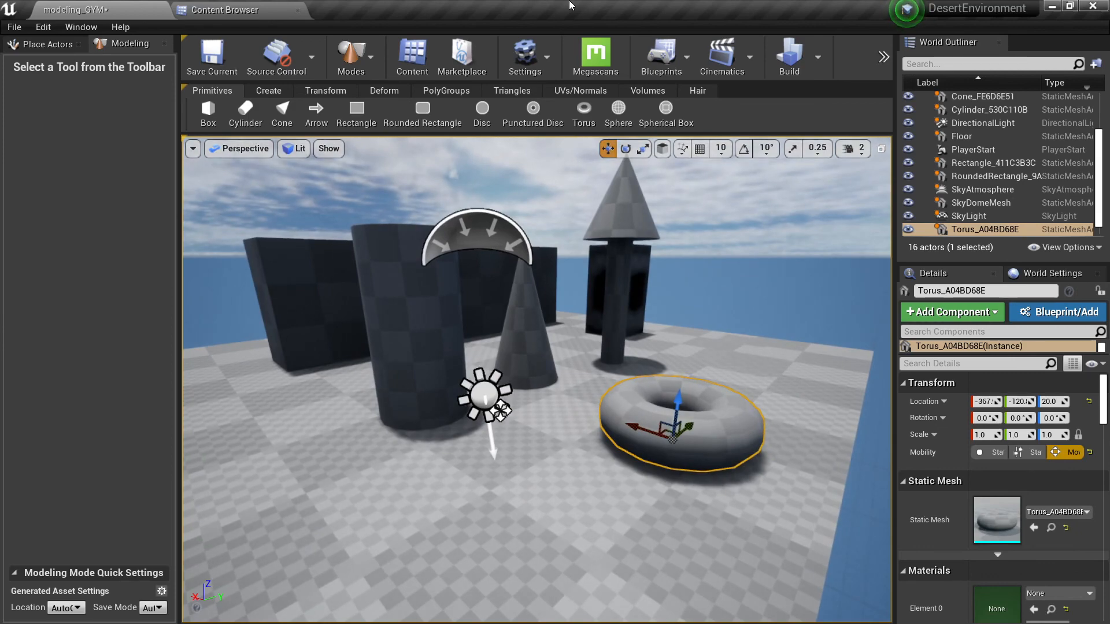